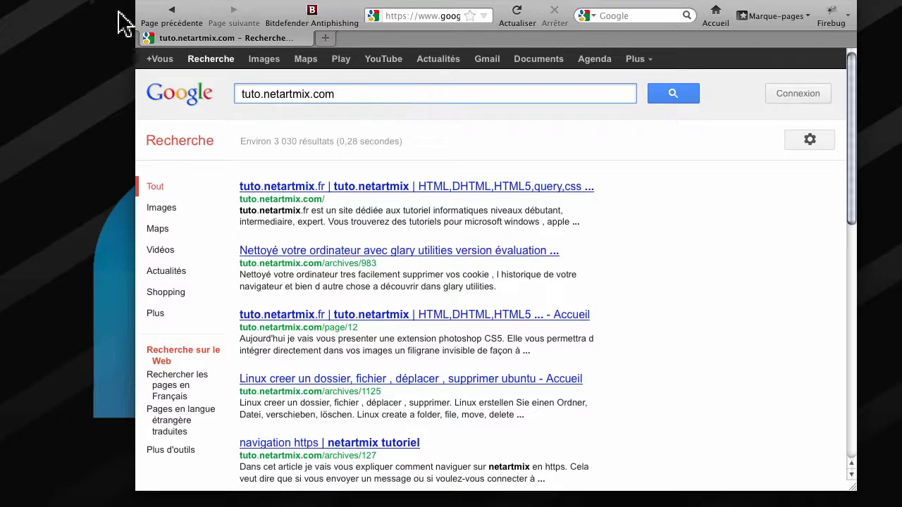
- Go back to the 'netartmix twitter' results and highlight the netartmix Twitter result and the query
left_click(173, 13)
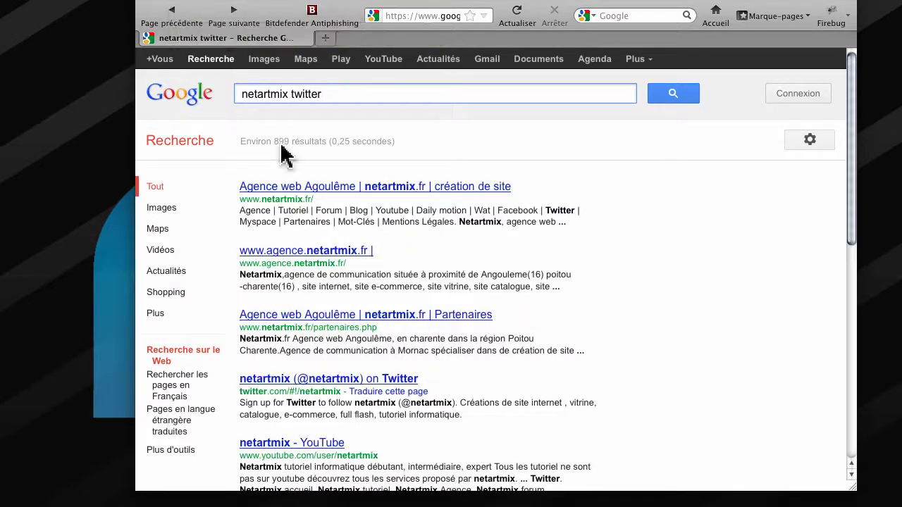
scroll(372, 243, "down", 2)
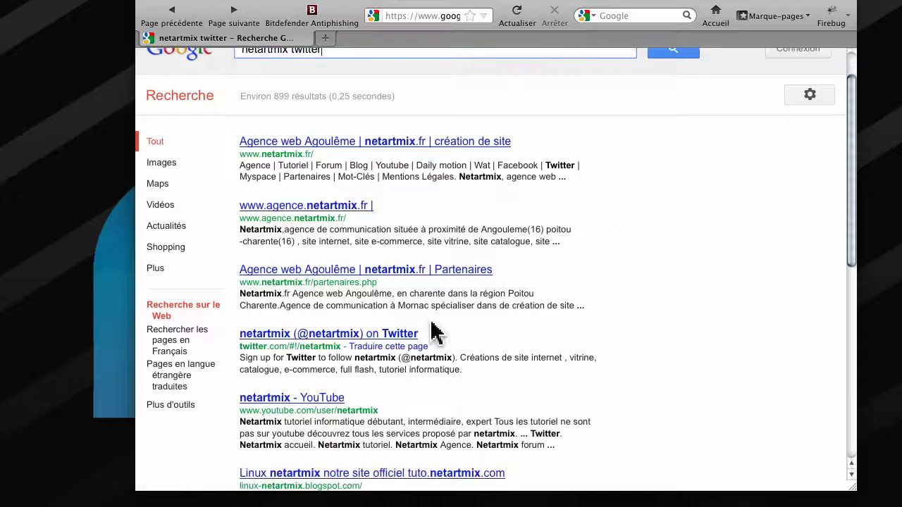
left_click_drag(431, 329, 282, 325)
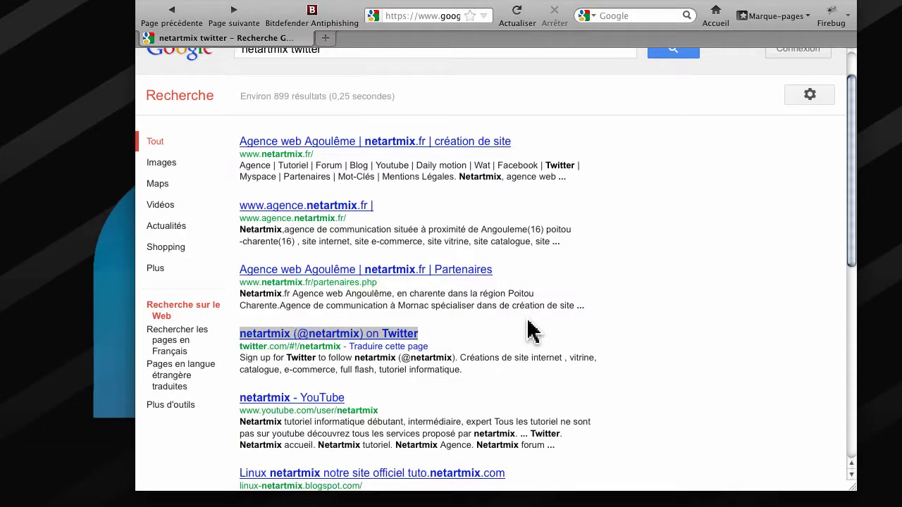
scroll(533, 328, "up", 1)
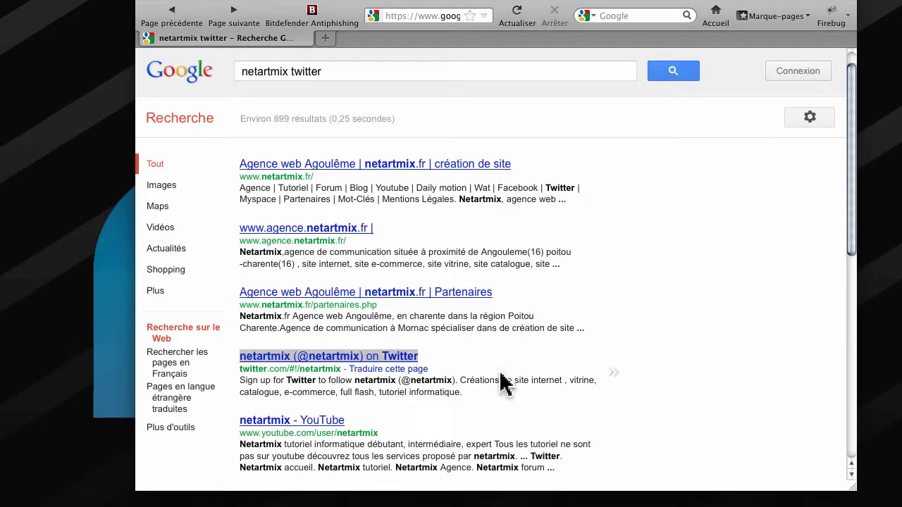
scroll(503, 381, "up", 1)
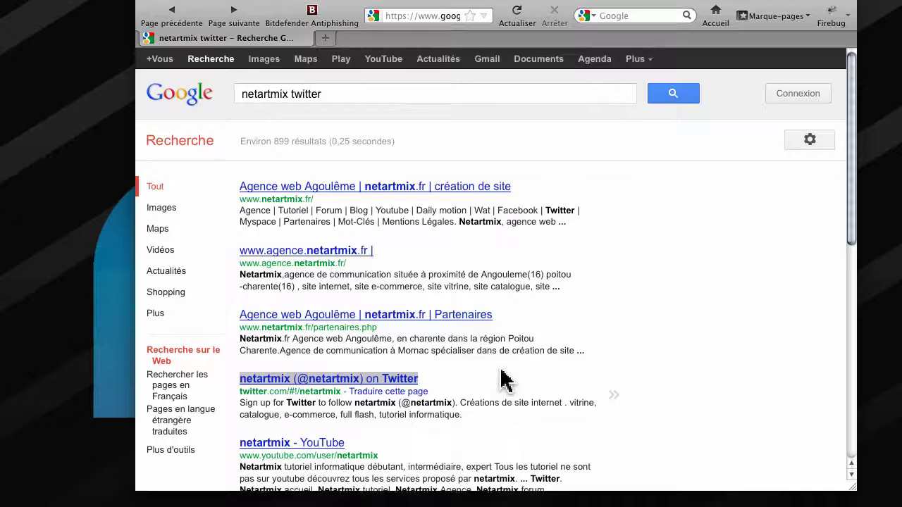
left_click(338, 94)
left_click_drag(338, 94, 229, 90)
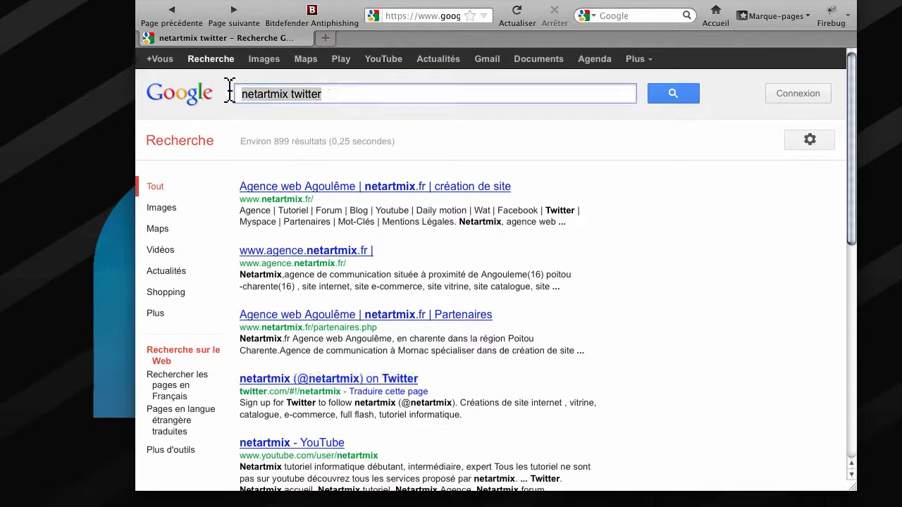
- Go back to the plain 'netartmix' results, highlight the Facebook result title, then select the query
left_click(173, 24)
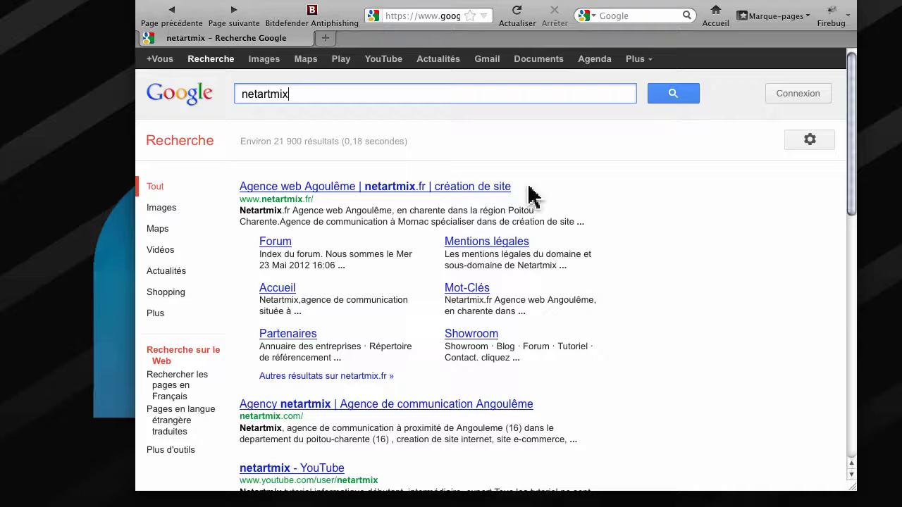
scroll(600, 287, "down", 3)
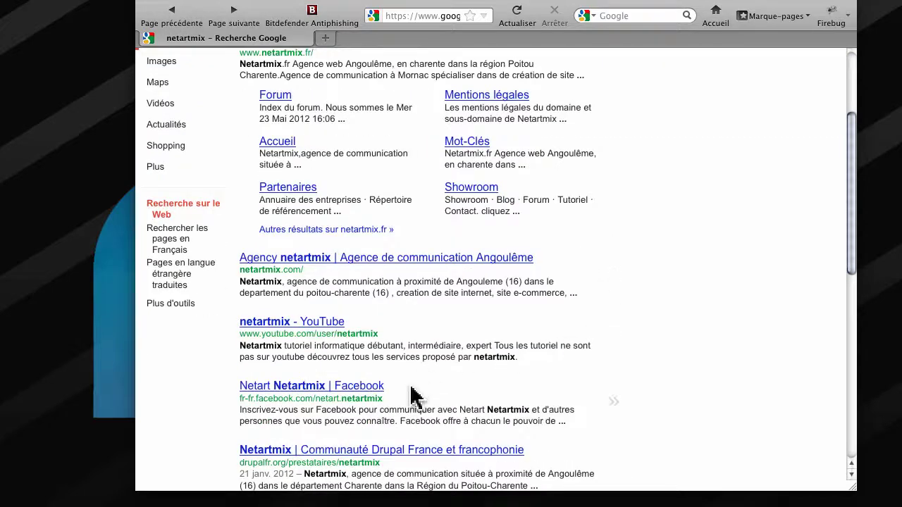
left_click_drag(396, 388, 279, 375)
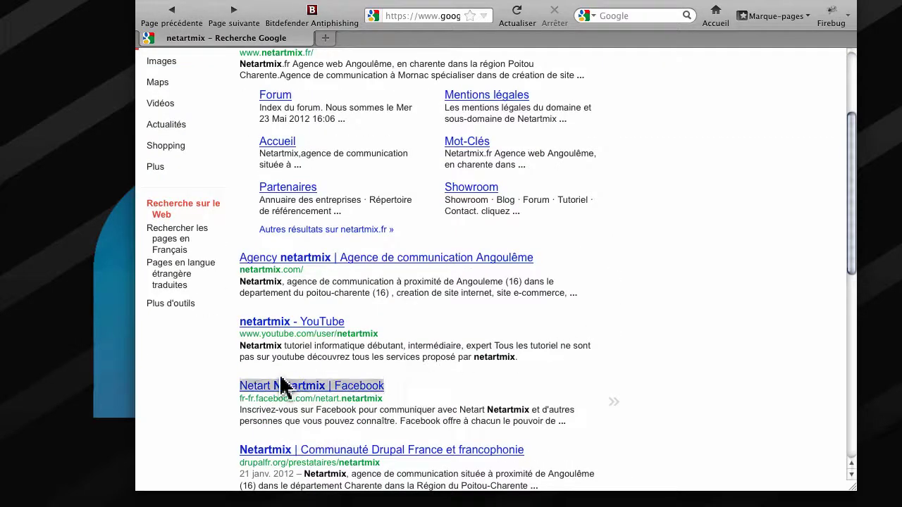
left_click(440, 388)
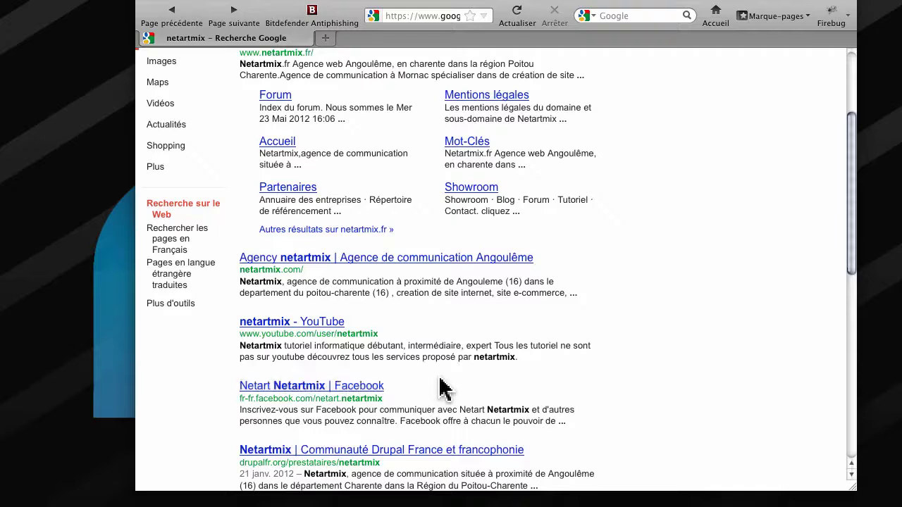
scroll(440, 384, "up", 1)
scroll(448, 384, "up", 3)
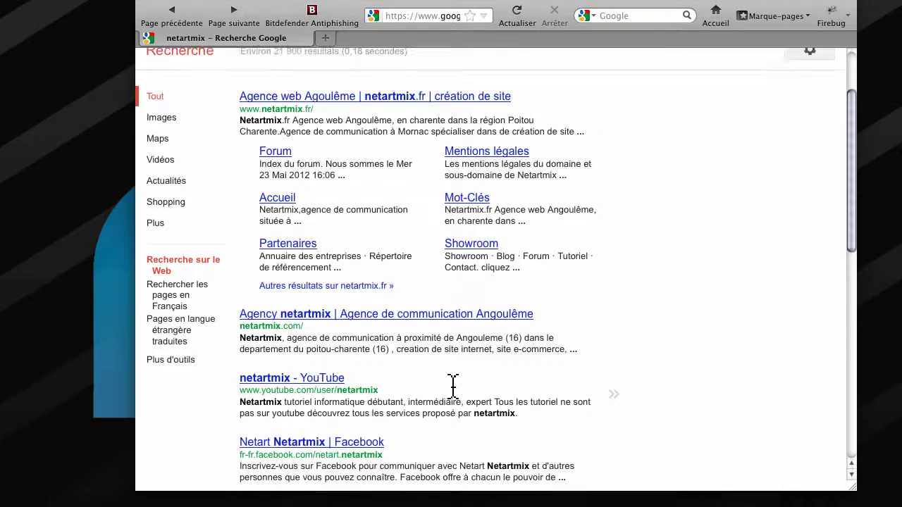
left_click(259, 94)
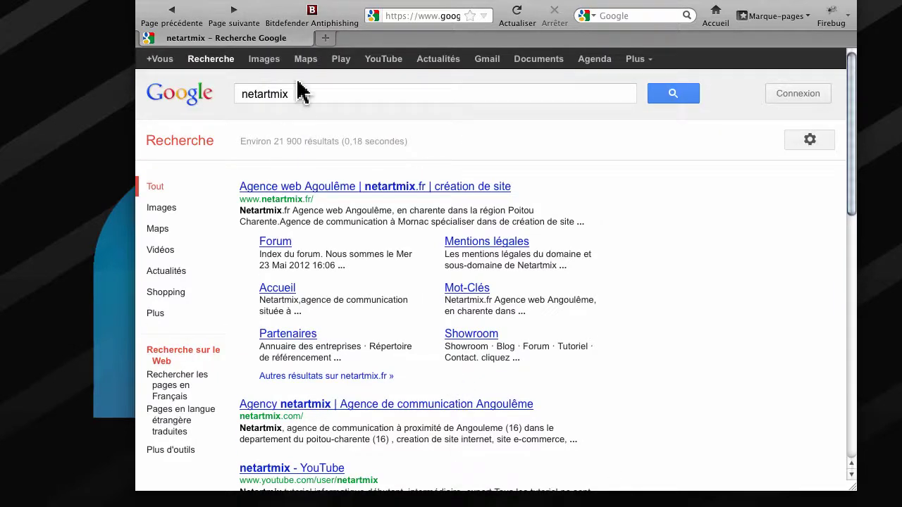
double_click(301, 94)
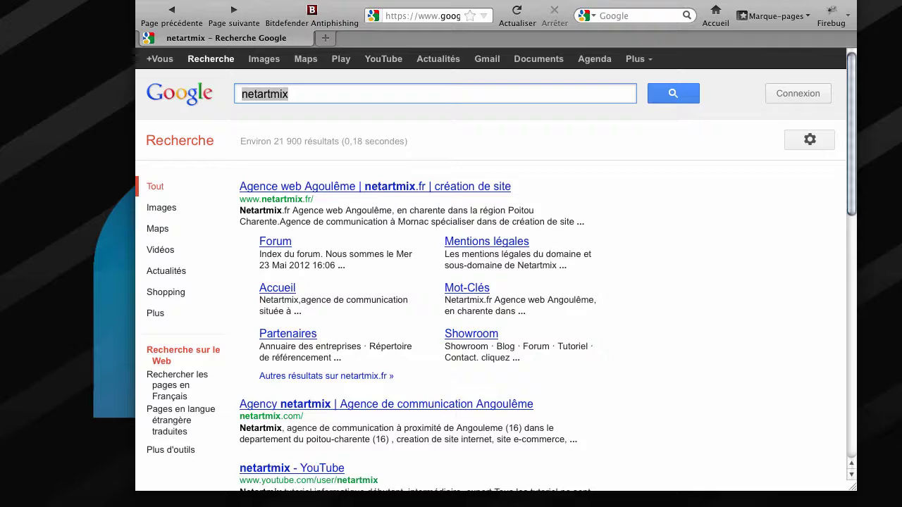
- Replace the query with 'pclinuxos' using the autocomplete suggestion and run the search
left_click_drag(337, 94, 193, 90)
type("p")
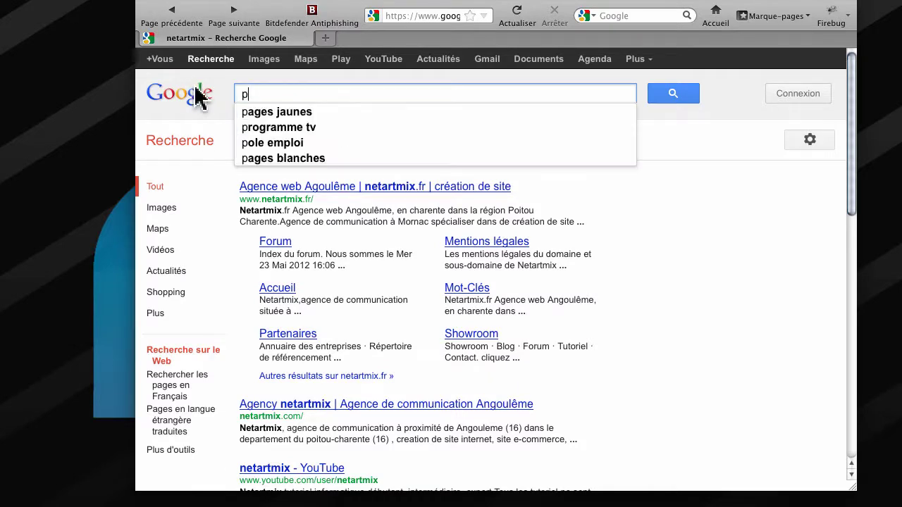
type("clinu")
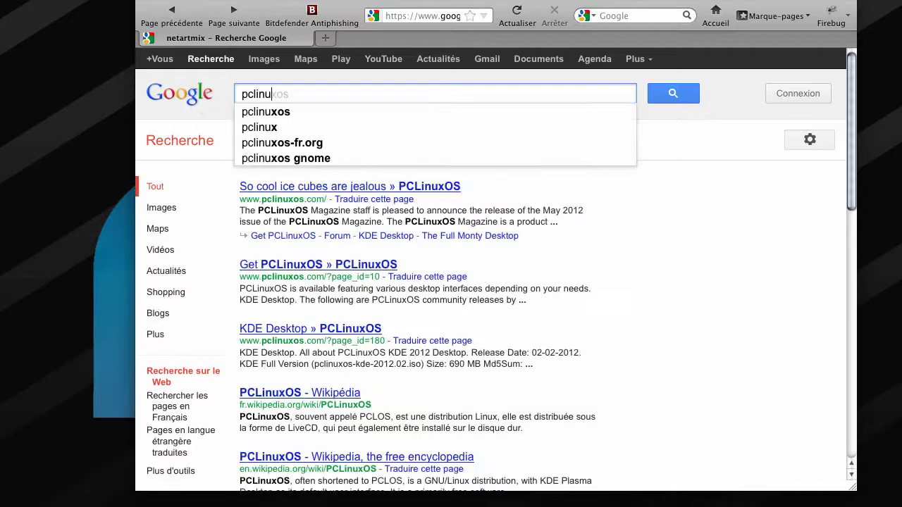
key("Down")
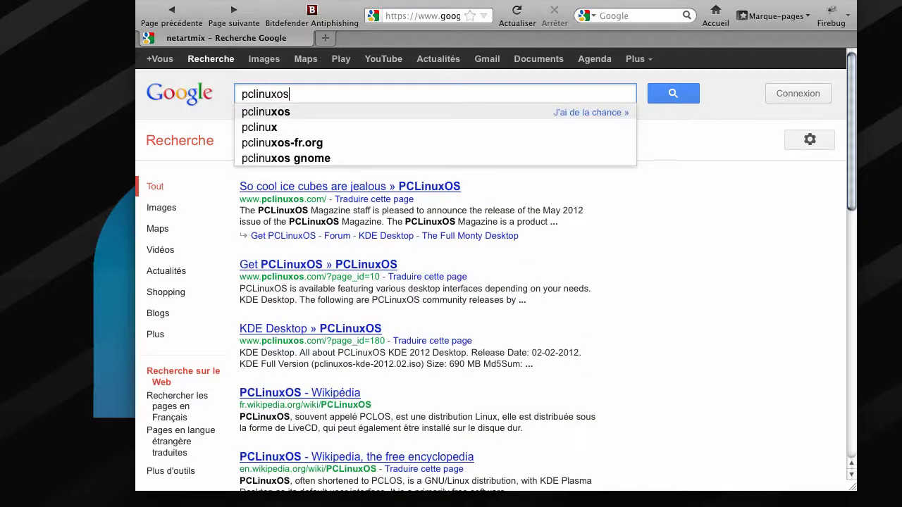
key("Return")
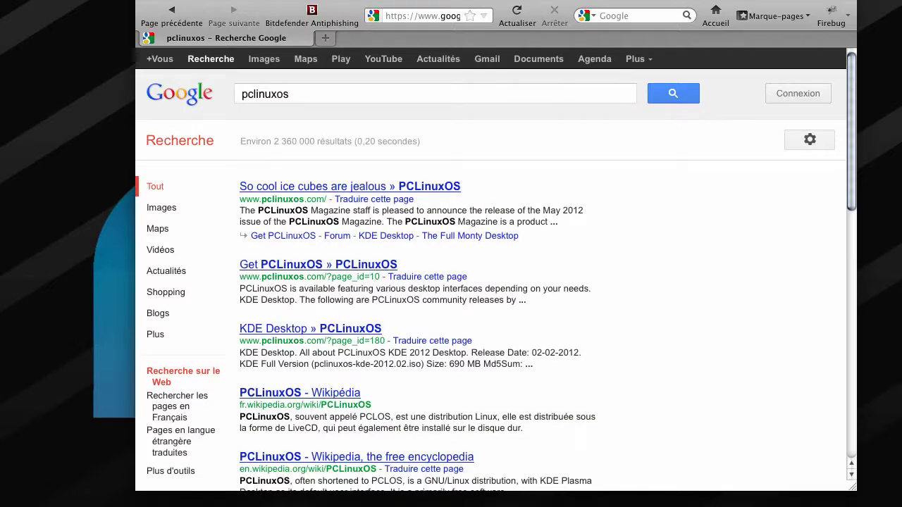
- Open the 'So cool ice cubes are jealous » PCLinuxOS' result and browse the home page
left_click(338, 187)
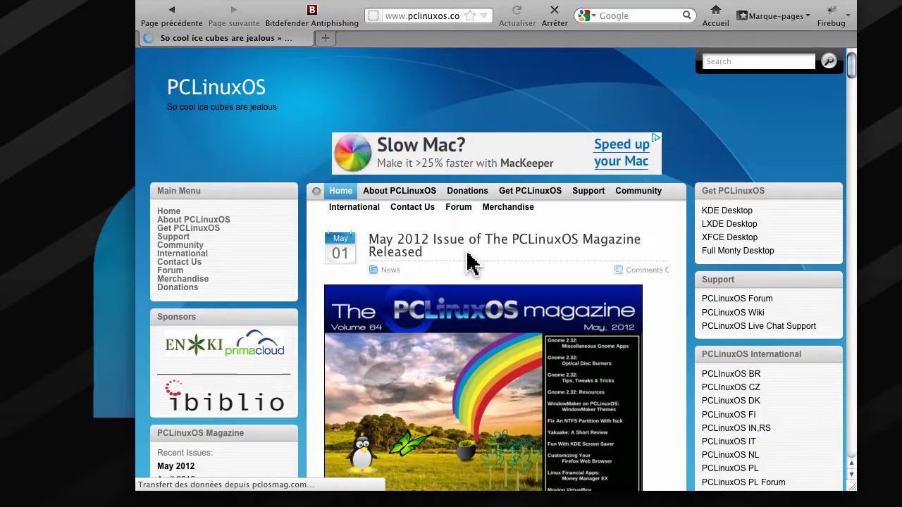
scroll(471, 265, "down", 5)
scroll(471, 265, "up", 3)
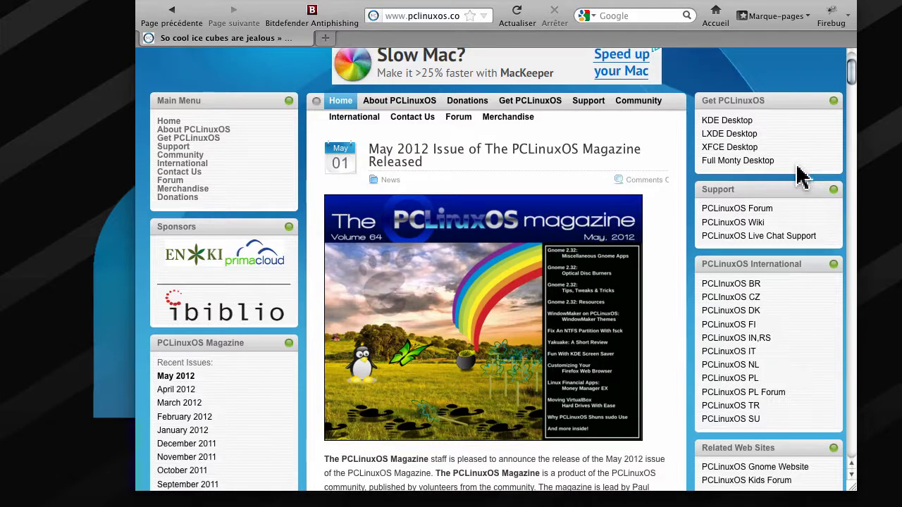
scroll(584, 211, "up", 1)
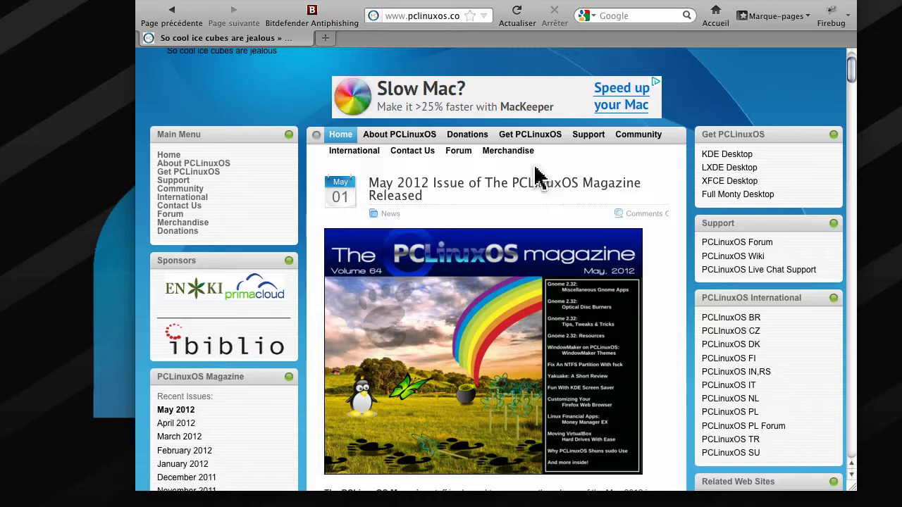
- Open the site's KDE Desktop page and scroll down to its Download section
left_click(704, 154)
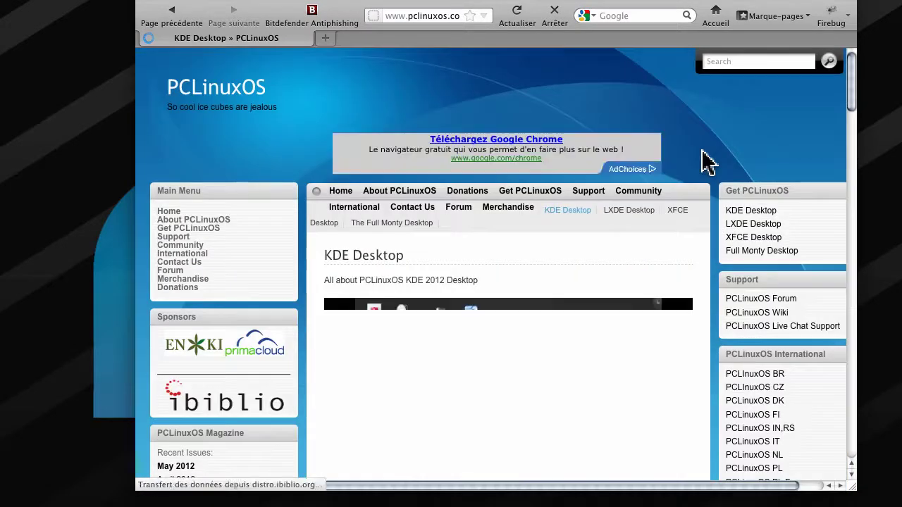
scroll(536, 261, "down", 10)
scroll(536, 261, "up", 5)
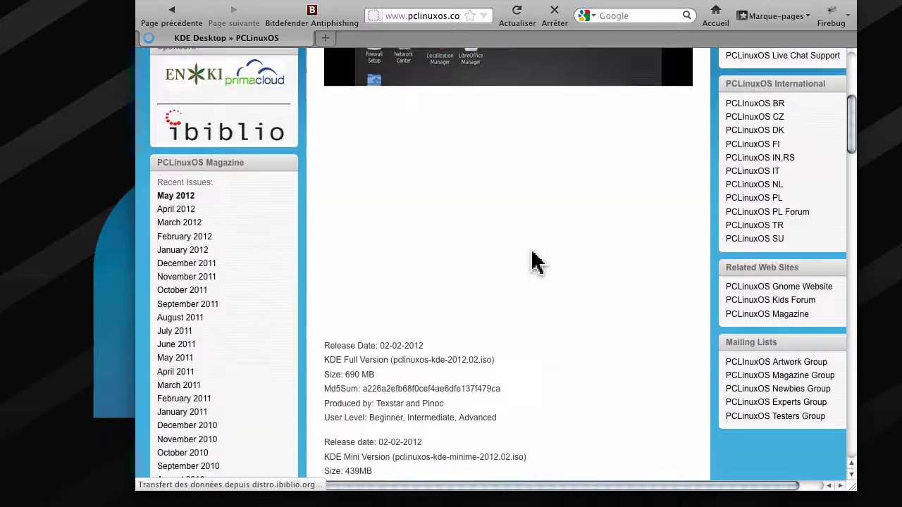
scroll(535, 261, "up", 5)
scroll(536, 261, "down", 20)
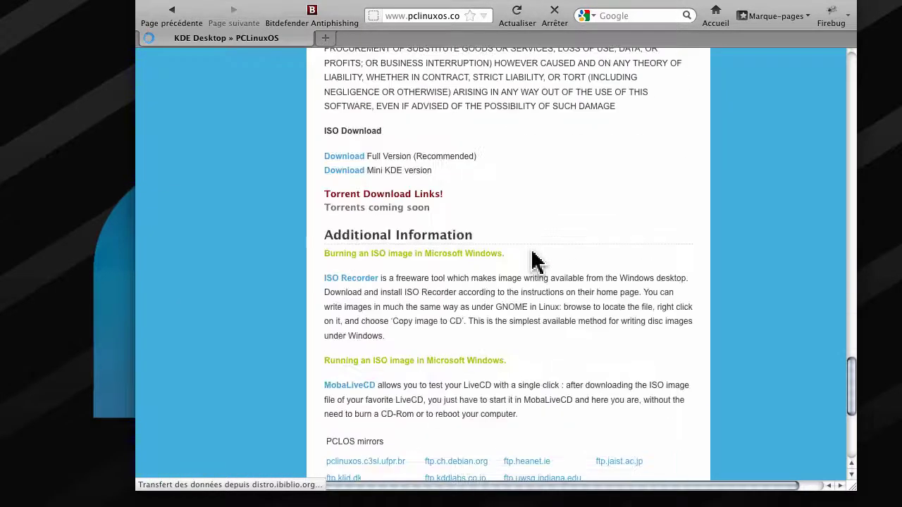
scroll(535, 261, "up", 3)
scroll(535, 262, "up", 20)
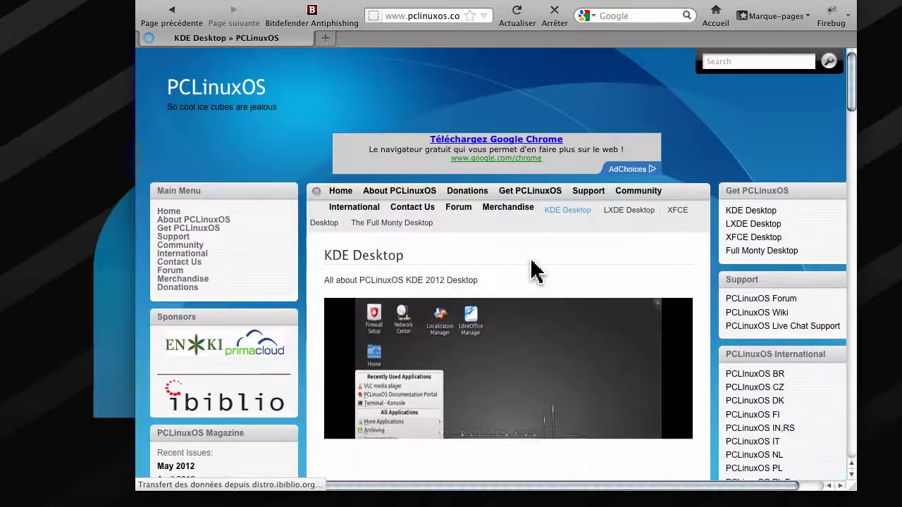
scroll(533, 261, "down", 1)
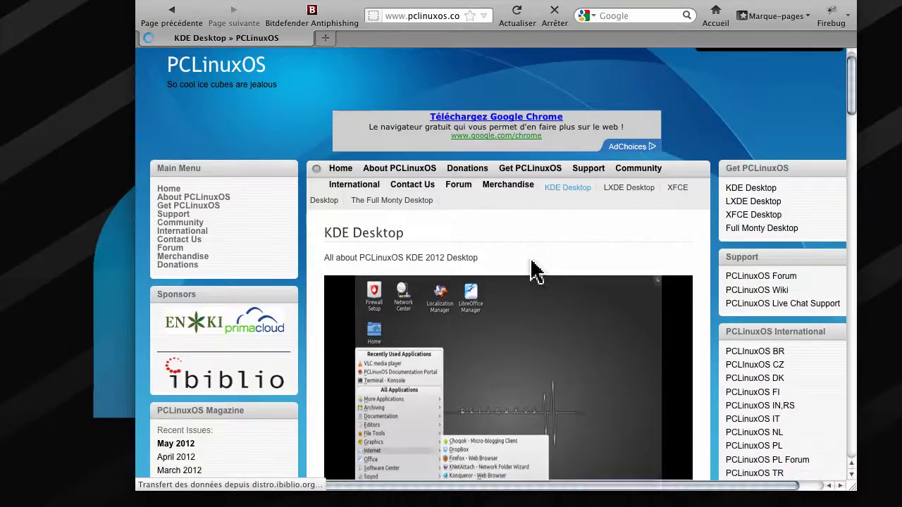
scroll(533, 262, "down", 15)
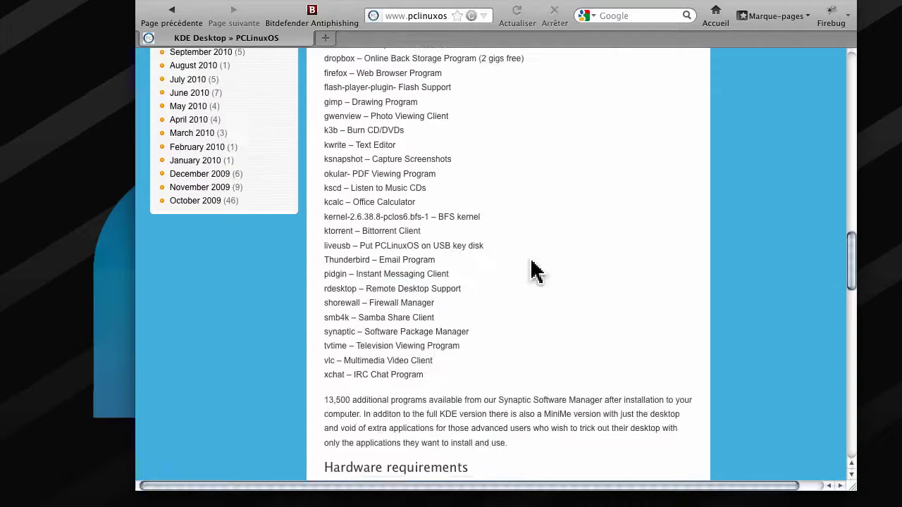
scroll(533, 263, "down", 10)
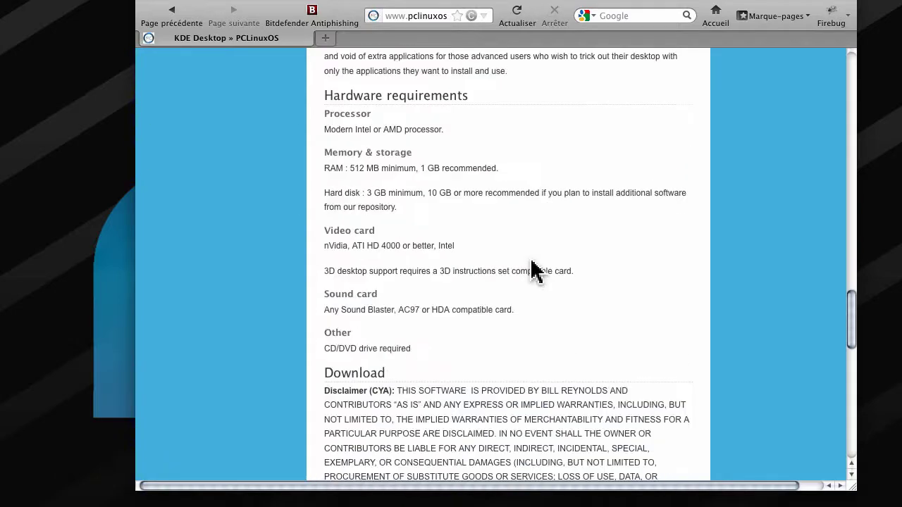
scroll(533, 270, "down", 10)
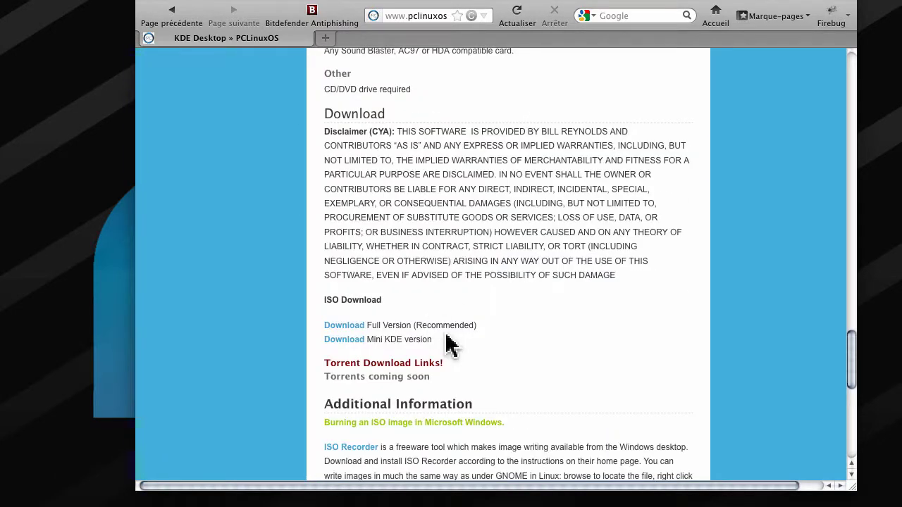
- Highlight the Mini KDE and Full Version (Recommended) ISO download lines
left_click_drag(445, 343, 413, 344)
left_click_drag(477, 326, 327, 334)
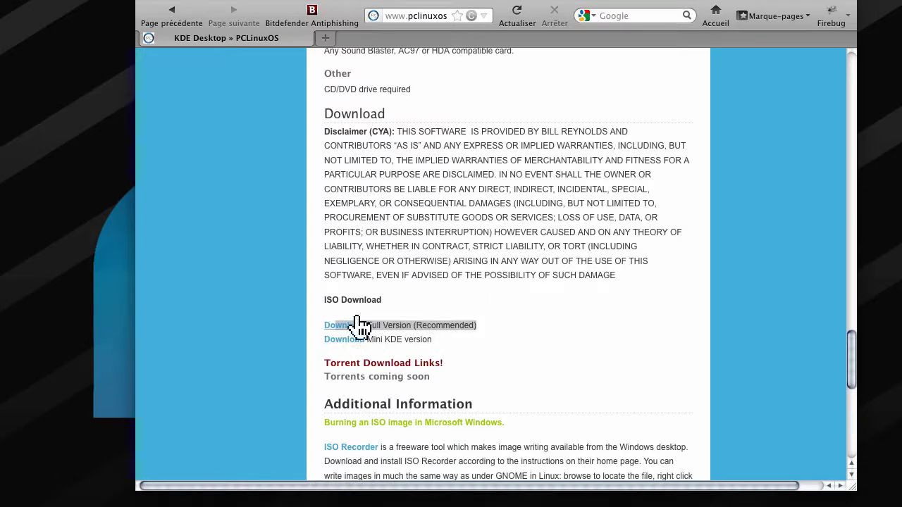
left_click(561, 326)
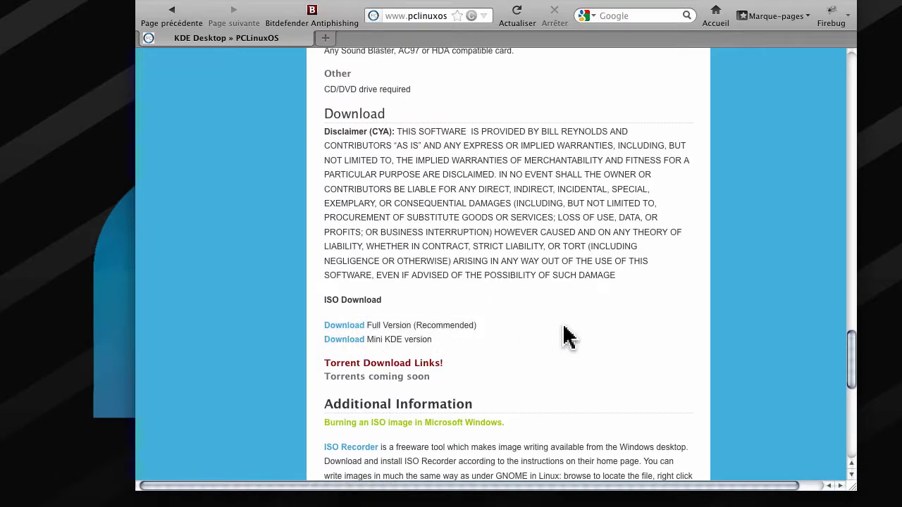
- Drag the full KDE ISO pclinuxos-kde-2012.02.iso onto the desktop, cancel the save dialog, and close Firefox
left_click(343, 326)
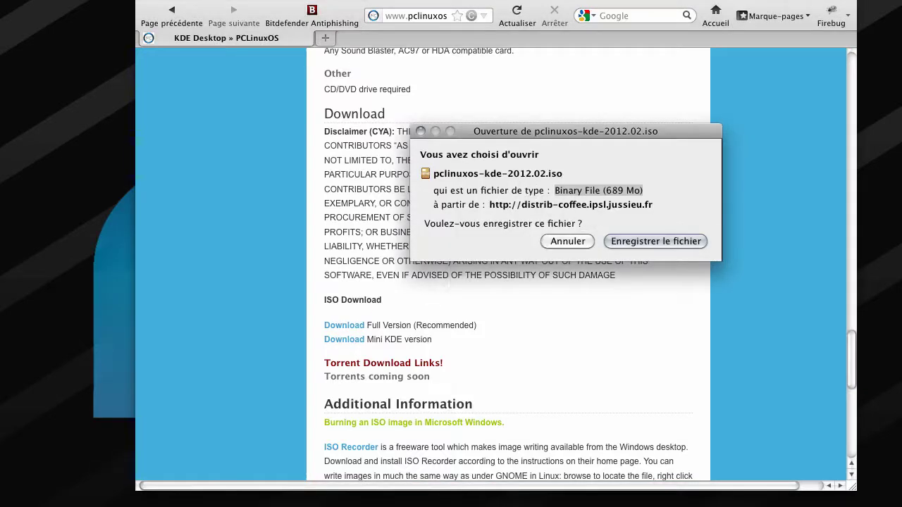
left_click_drag(2, 123, 56, 100)
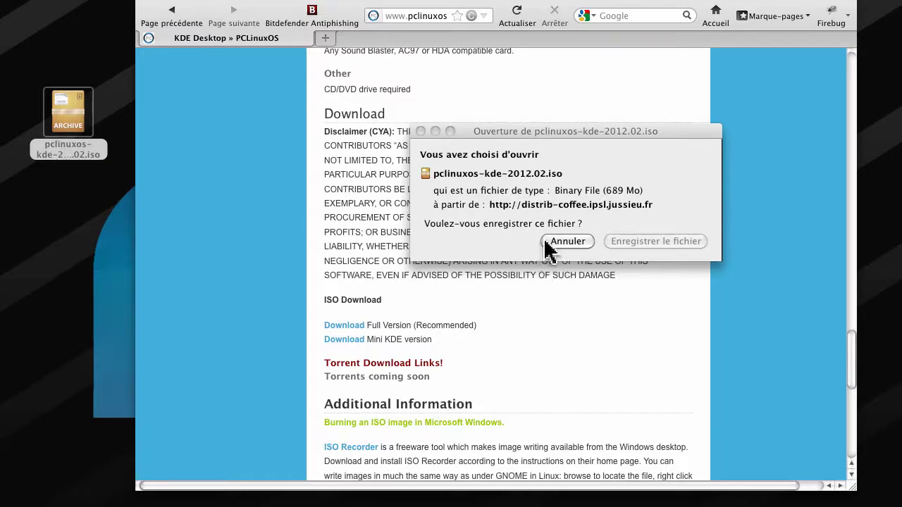
left_click(567, 241)
scroll(542, 243, "up", 15)
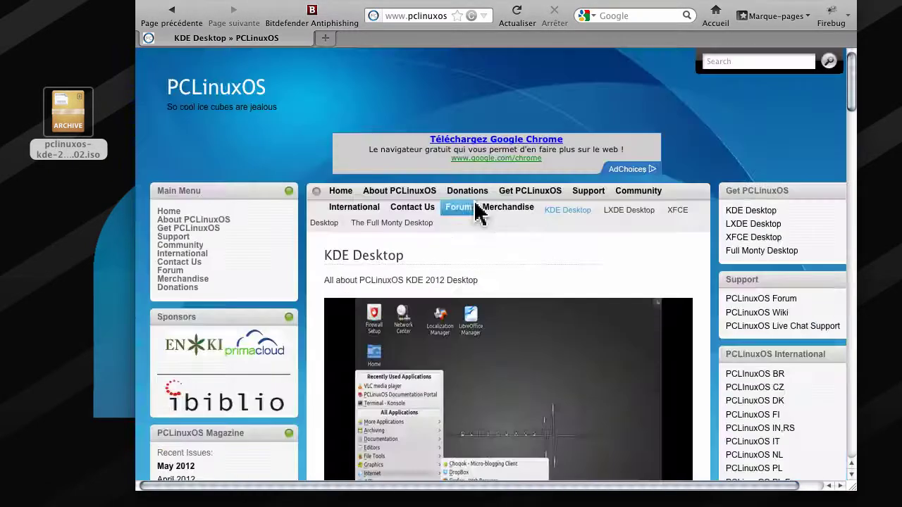
left_click(144, 0)
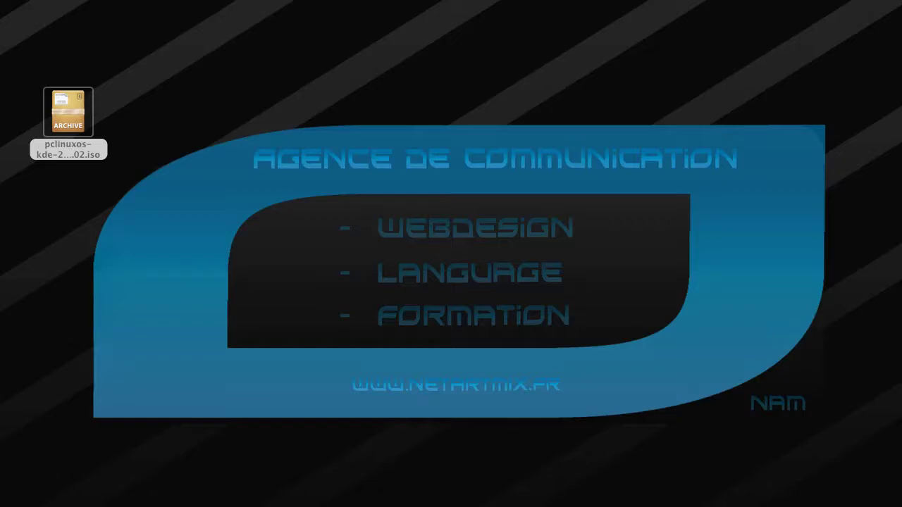
- Bring up the VirtualBox Manager, nudge its window, and launch the new machine wizard
left_click(42, 506)
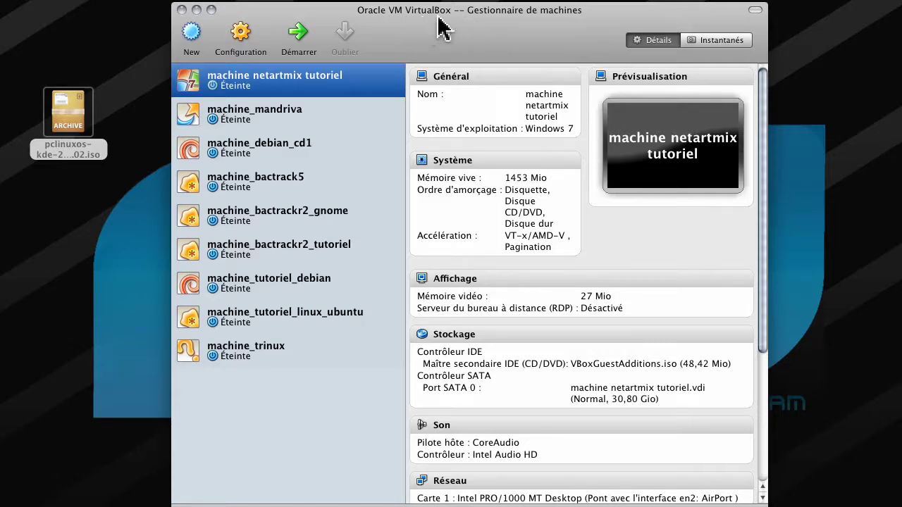
left_click_drag(438, 18, 441, 15)
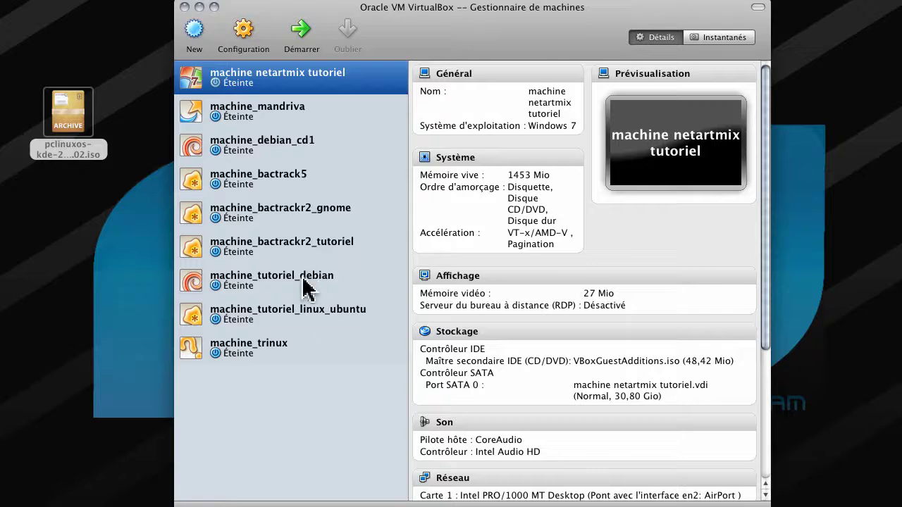
left_click(194, 41)
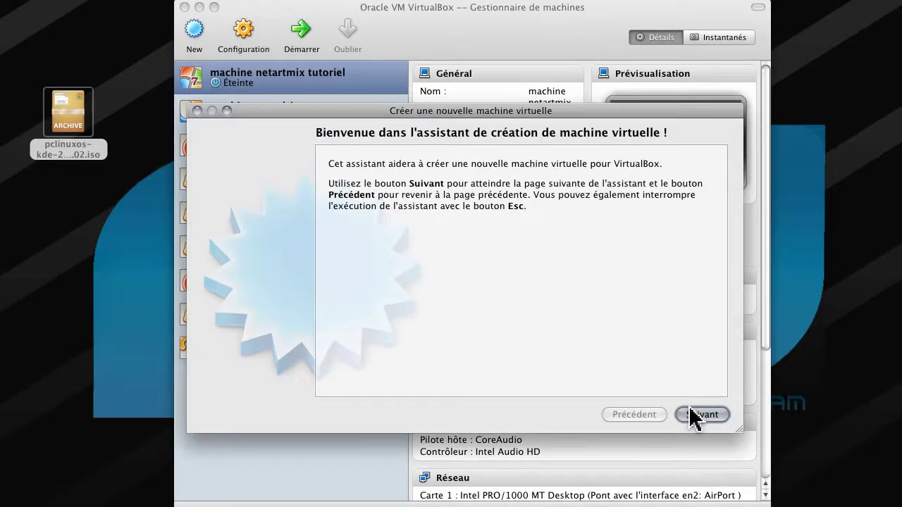
- Name the machine machine_pclinuxos with type Linux, version Other Linux, and continue to memory
left_click(697, 415)
type("machine_")
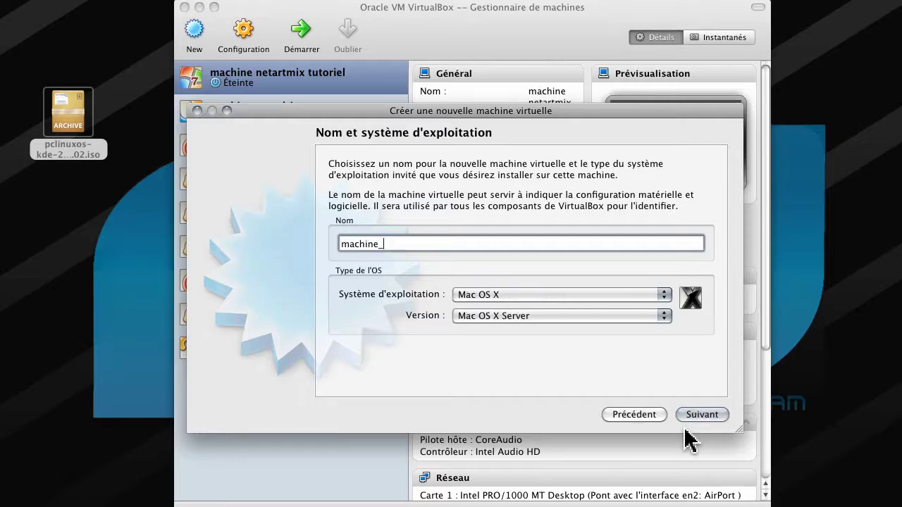
type("pclinuxos")
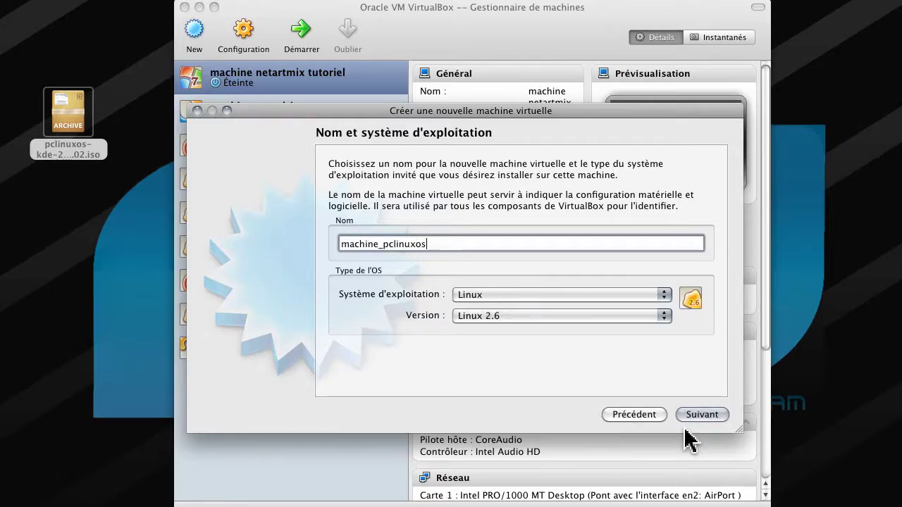
left_click(653, 313)
left_click(652, 312)
left_click(565, 316)
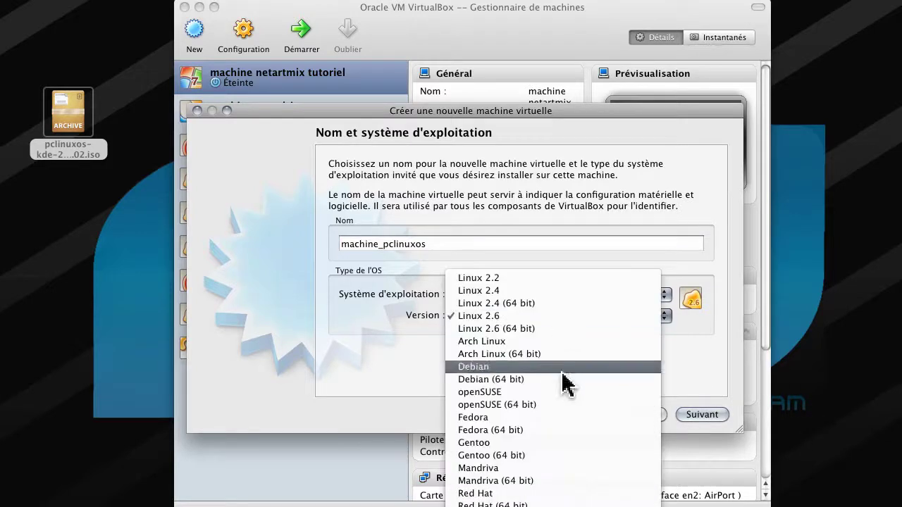
left_click(537, 506)
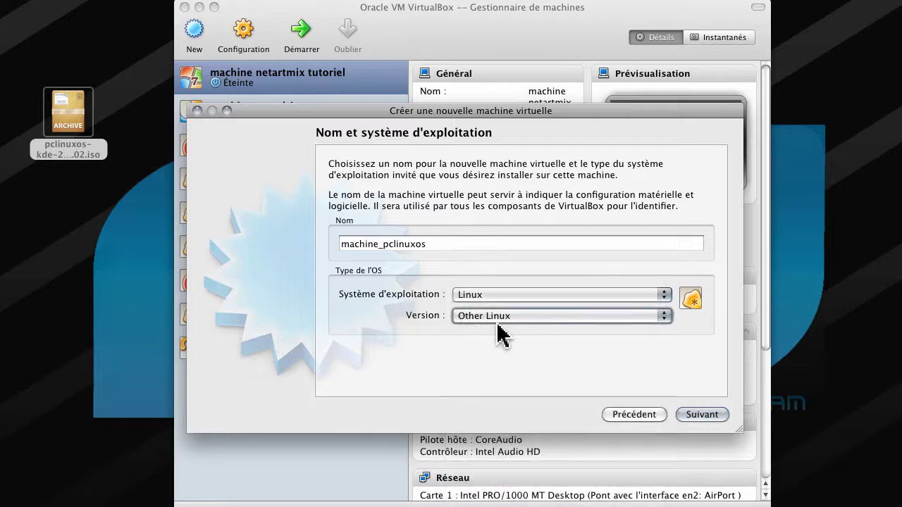
left_click(715, 417)
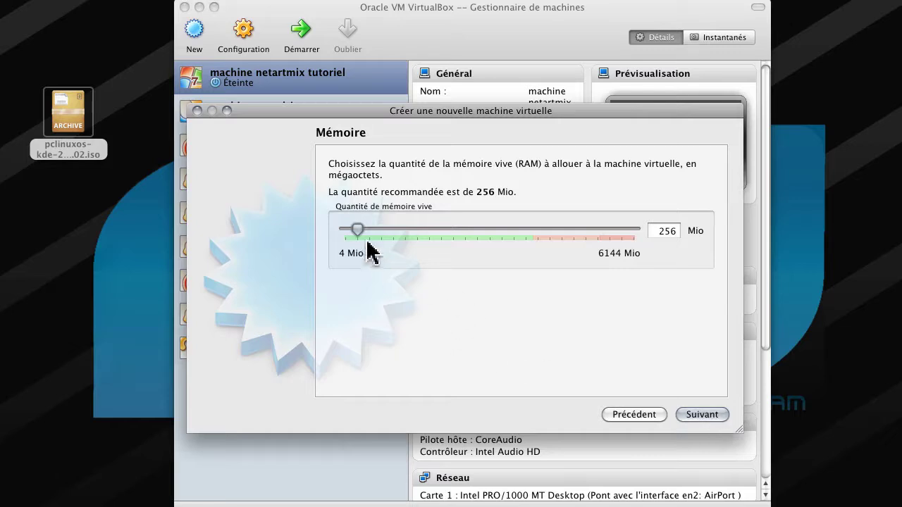
- Give the machine 1024 Mio of RAM and choose to create a new virtual hard disk
left_click_drag(358, 231, 393, 233)
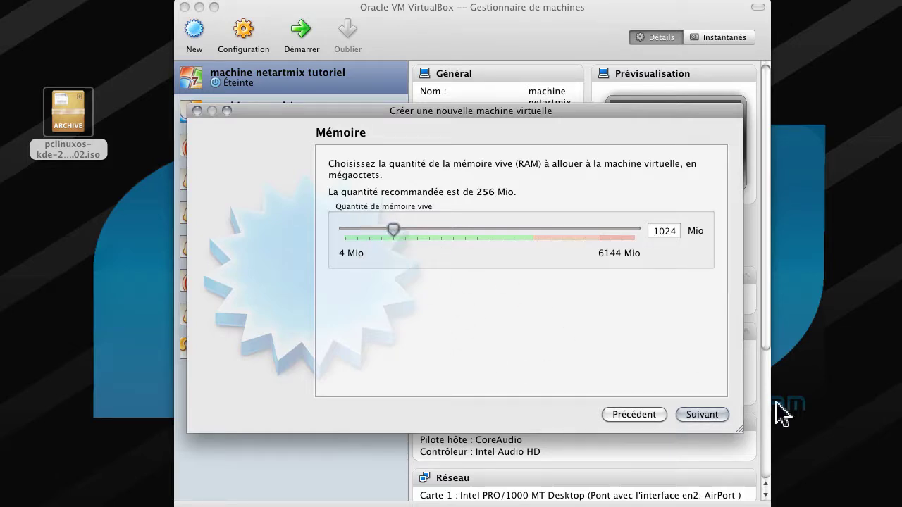
left_click(704, 415)
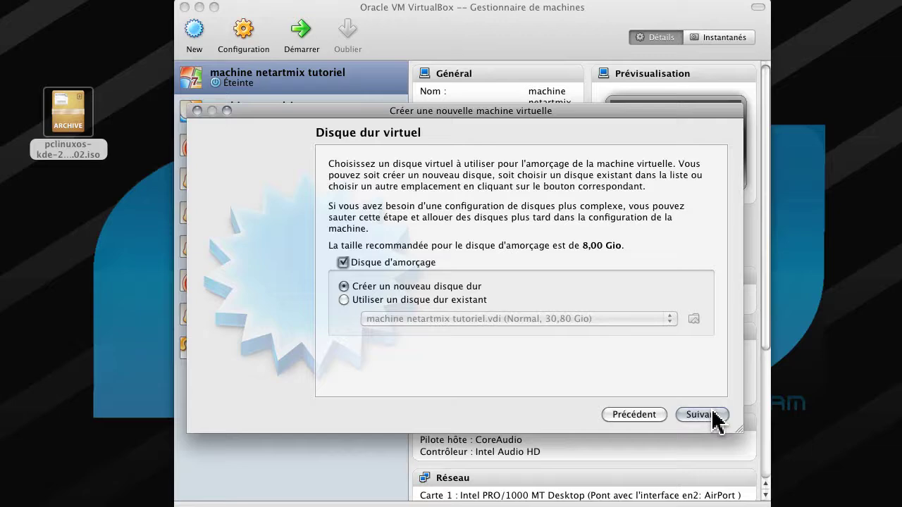
left_click(713, 414)
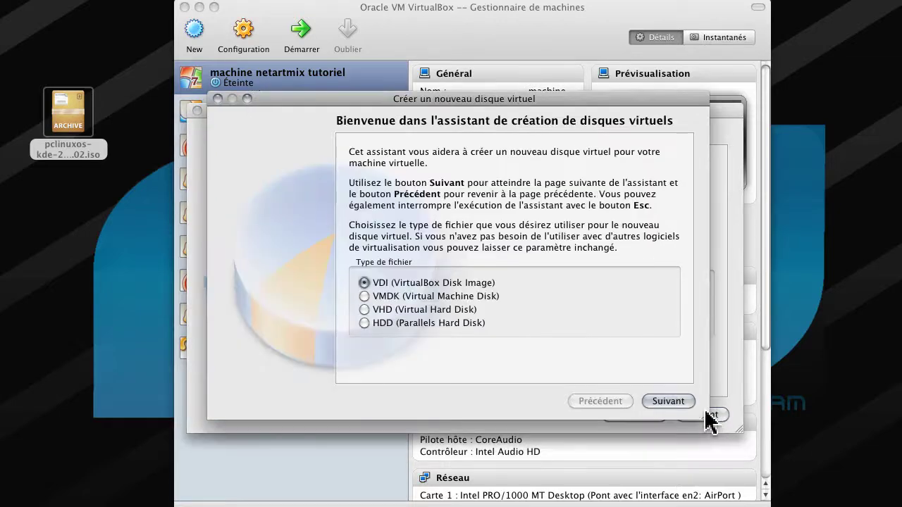
- Create a dynamically allocated 31,75 Gio VDI disk and finish creating the machine
left_click(680, 402)
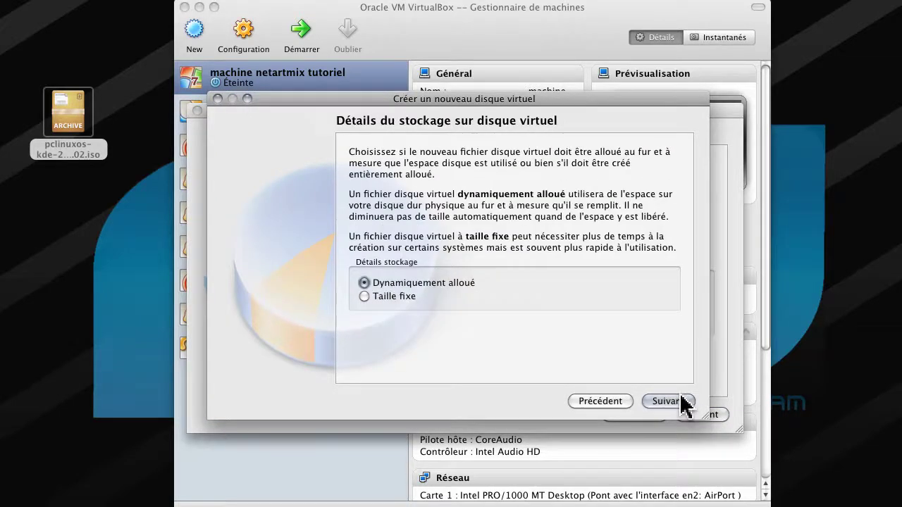
left_click(681, 402)
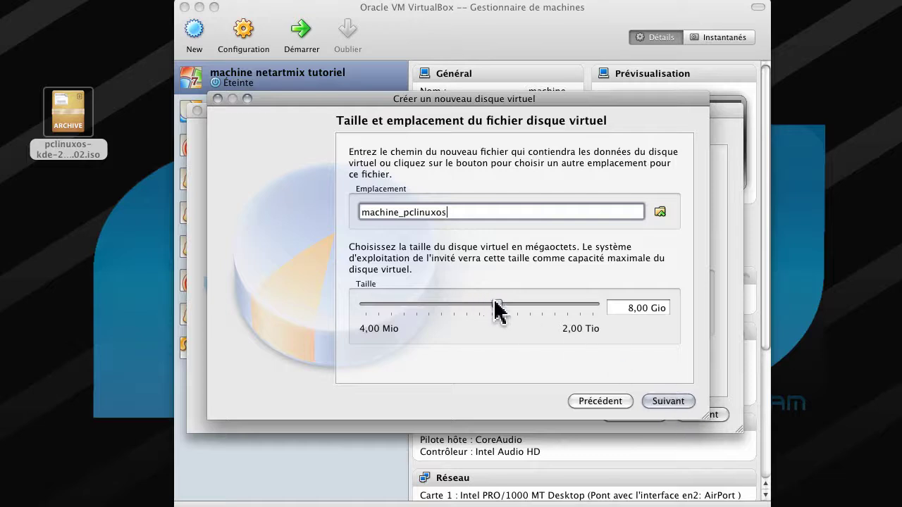
left_click_drag(497, 308, 515, 312)
left_click_drag(516, 298, 520, 300)
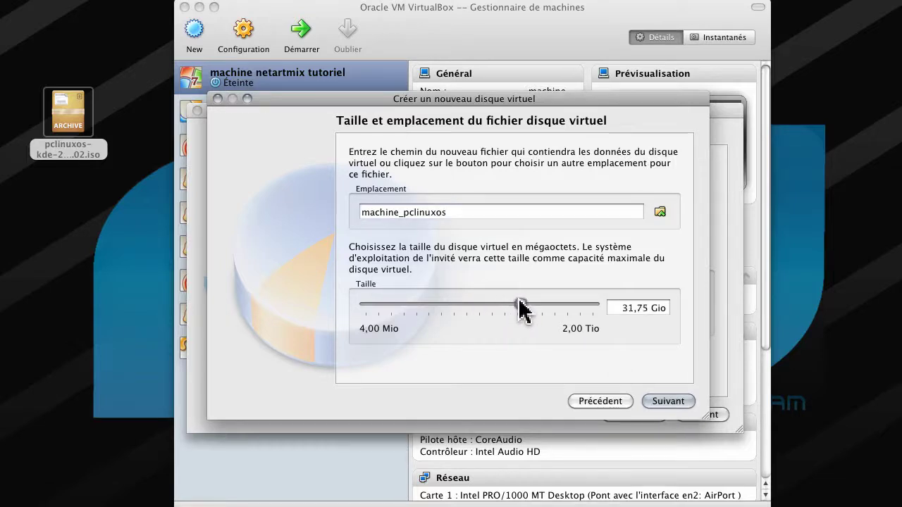
left_click(666, 402)
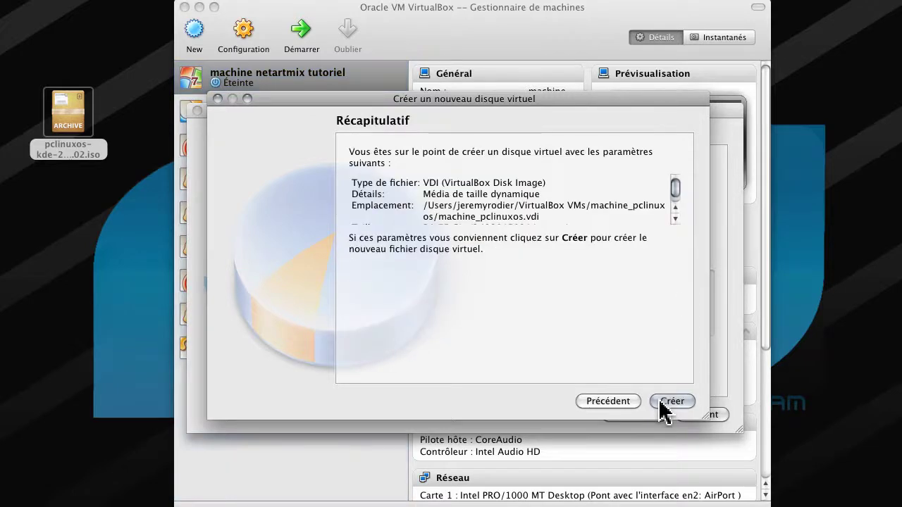
left_click(666, 401)
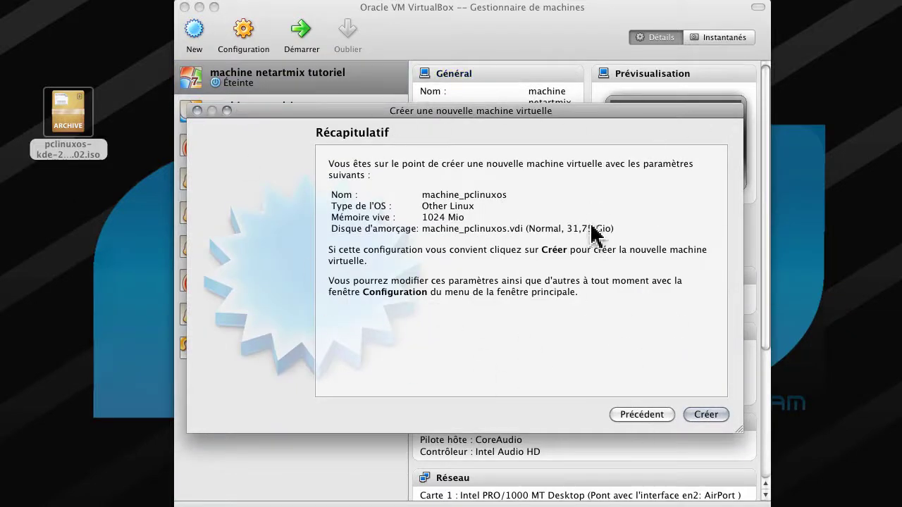
left_click(704, 414)
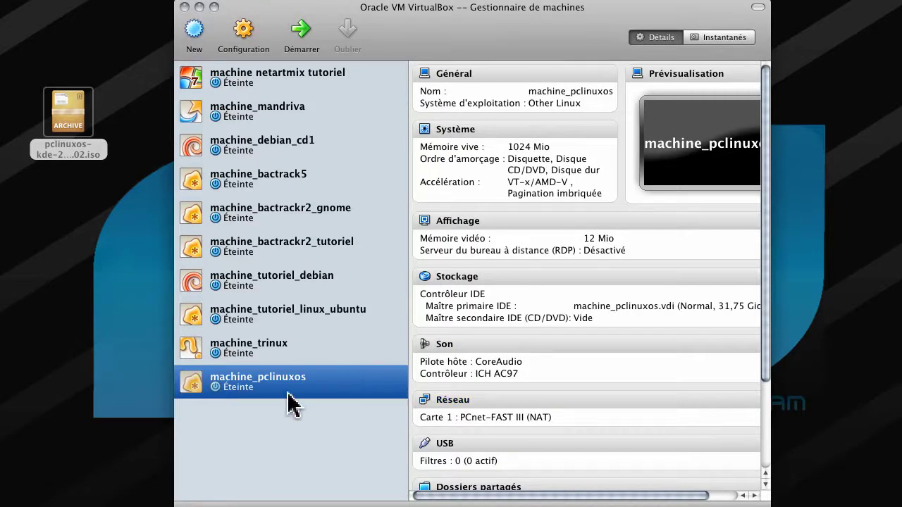
- Attach pclinuxos-kde-2012.02.iso to the IDE controller in machine_pclinuxos's Stockage settings and save
left_click_drag(353, 9, 355, 0)
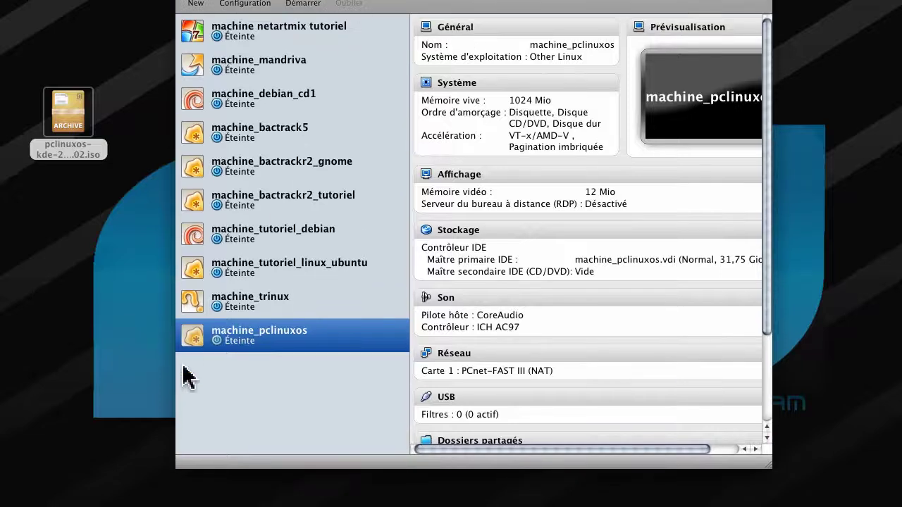
right_click(259, 339)
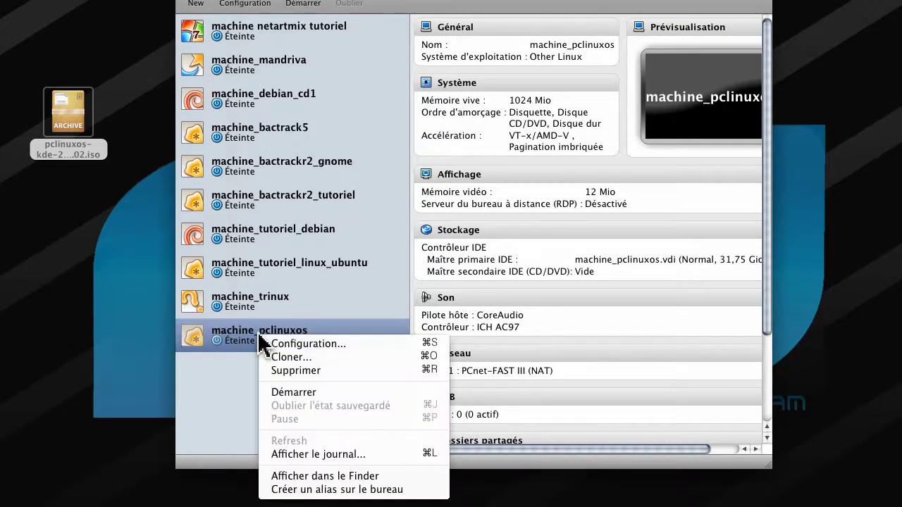
left_click(306, 346)
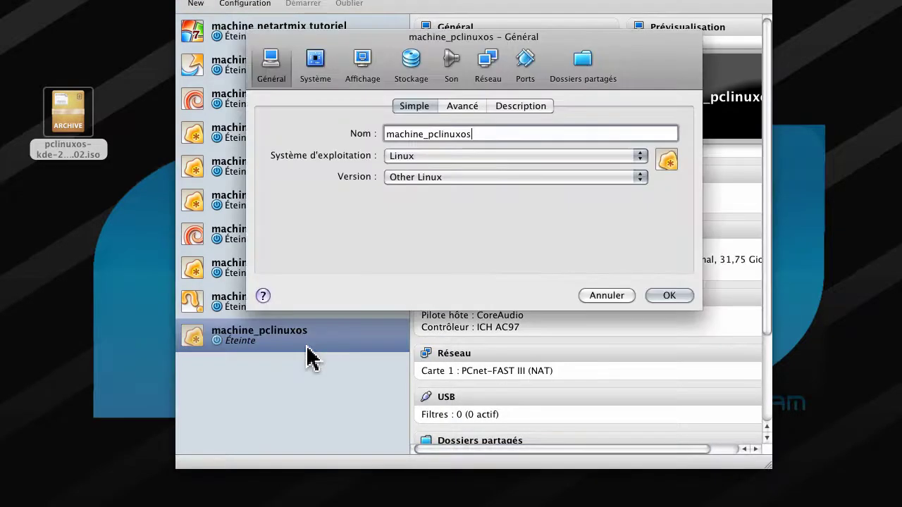
left_click(413, 62)
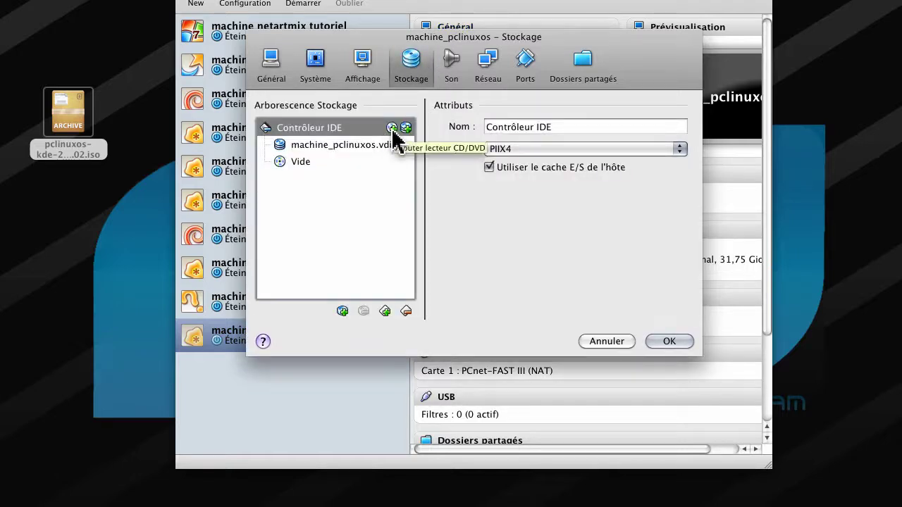
left_click(391, 128)
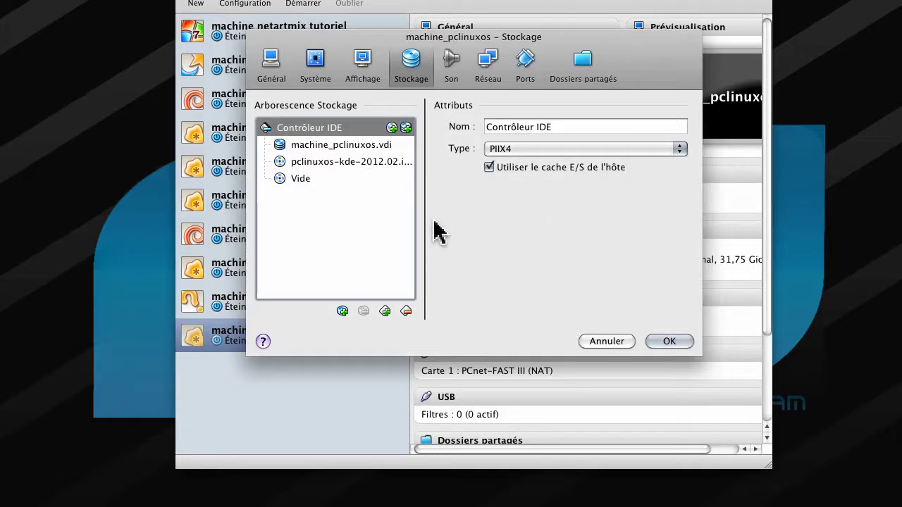
left_click(656, 345)
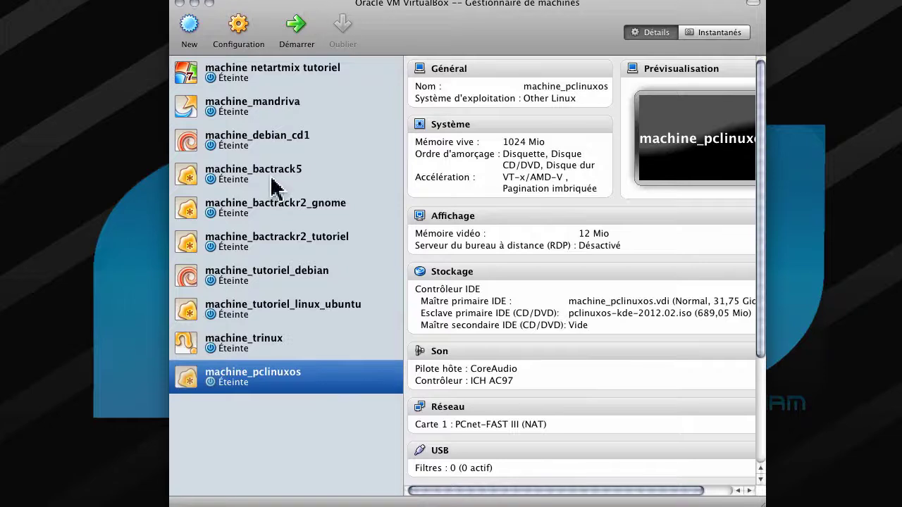
- Start machine_pclinuxos, reposition its window, and choose LiveCD from the PCLinuxOS boot menu
right_click(305, 380)
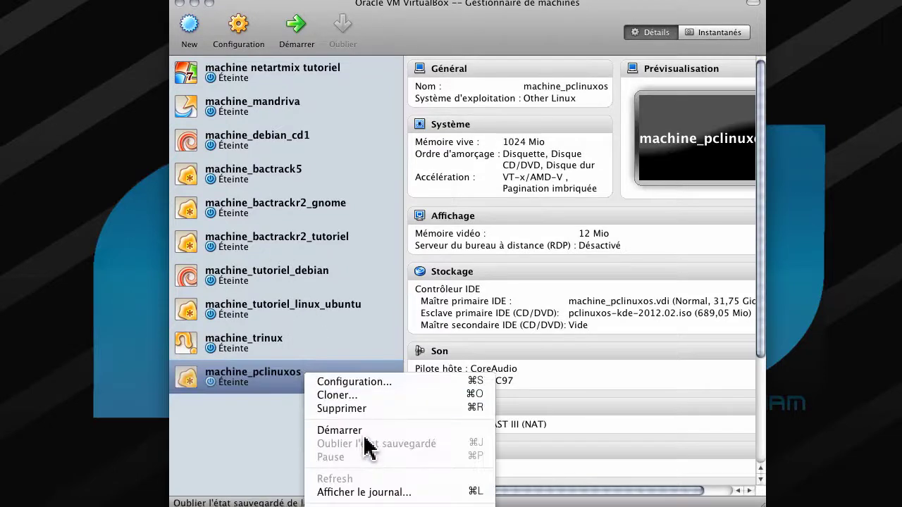
left_click(271, 426)
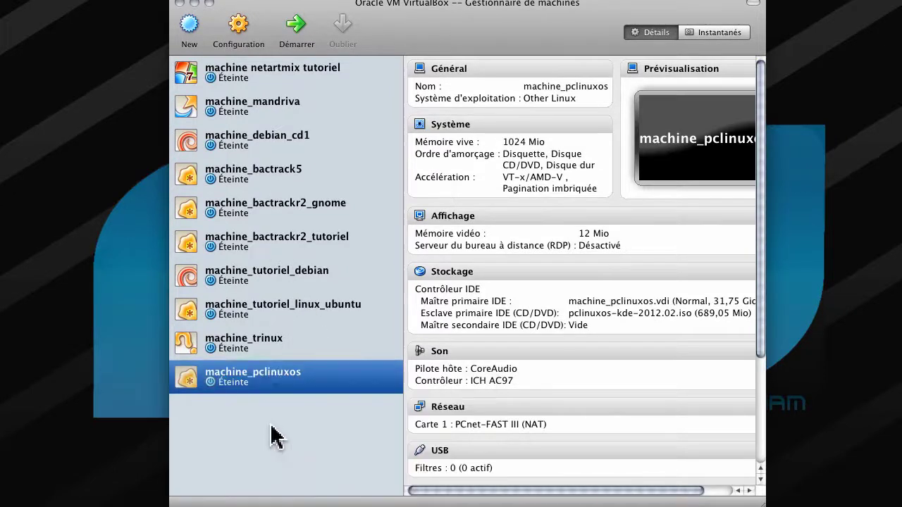
left_click(297, 30)
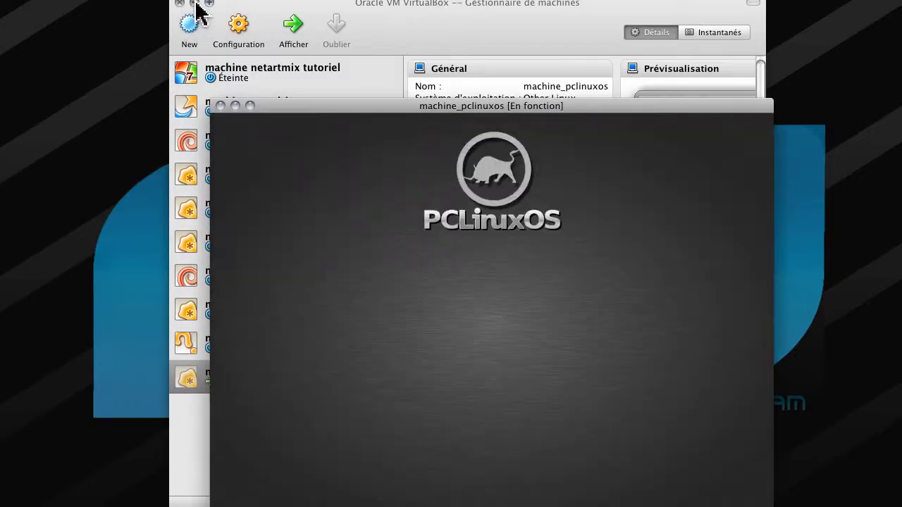
left_click(194, 3)
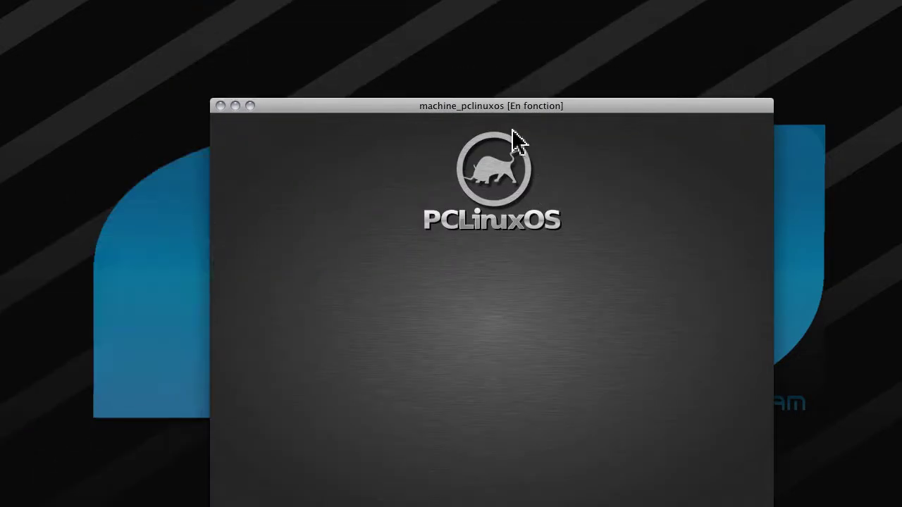
left_click_drag(501, 106, 472, 33)
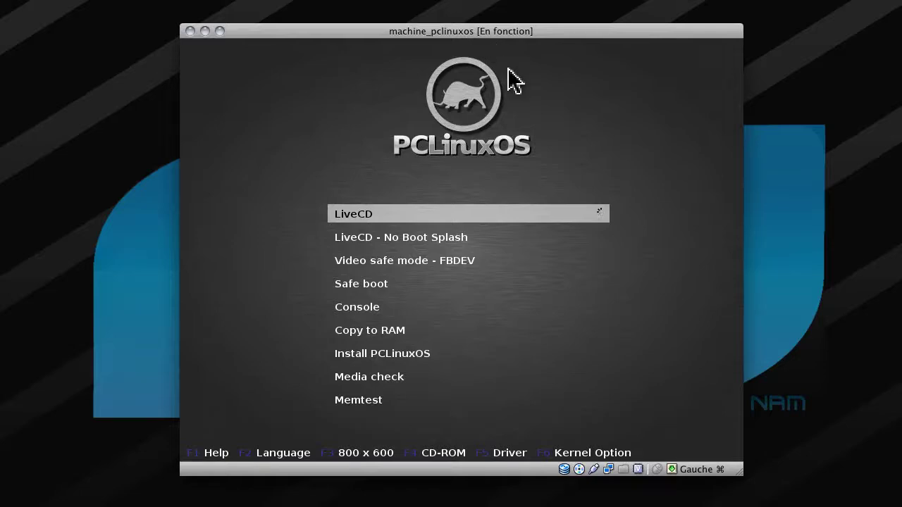
left_click(495, 204)
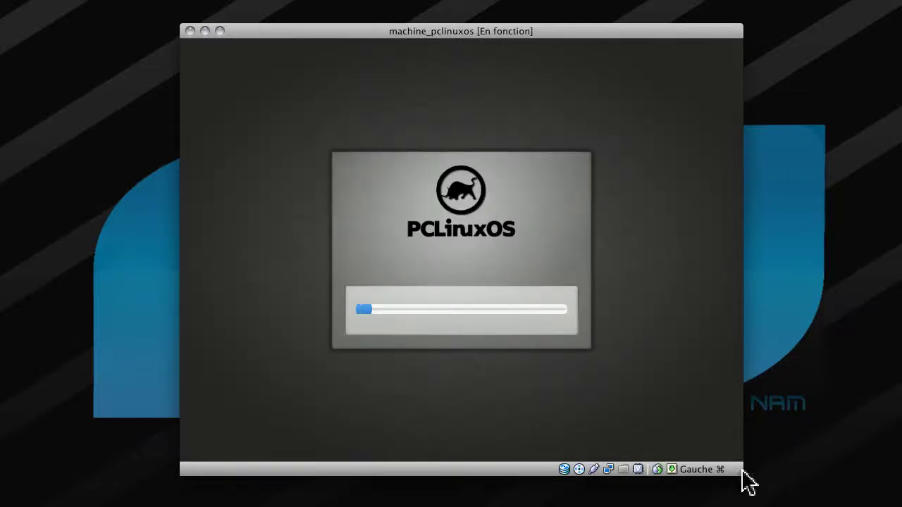
- Enlarge the VM window and shift it into view while the boot splash runs
left_click_drag(741, 471, 780, 506)
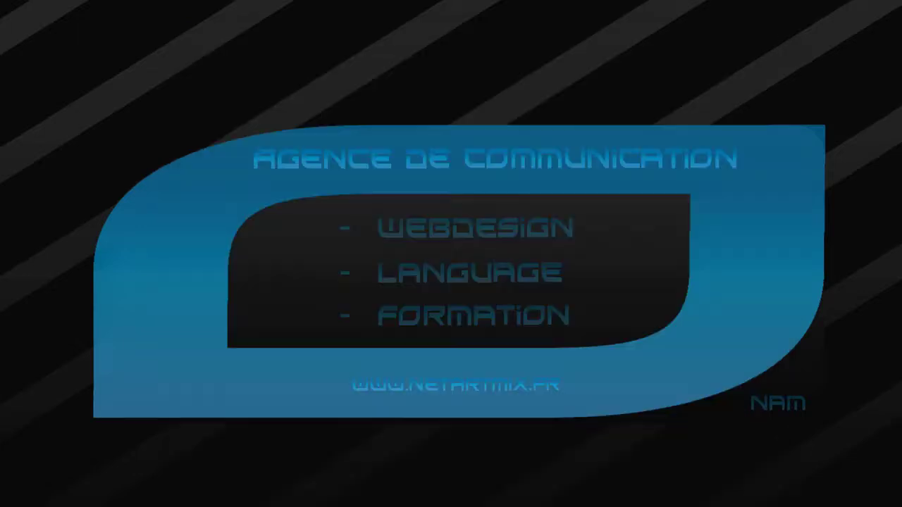
left_click_drag(0, 99, 429, 0)
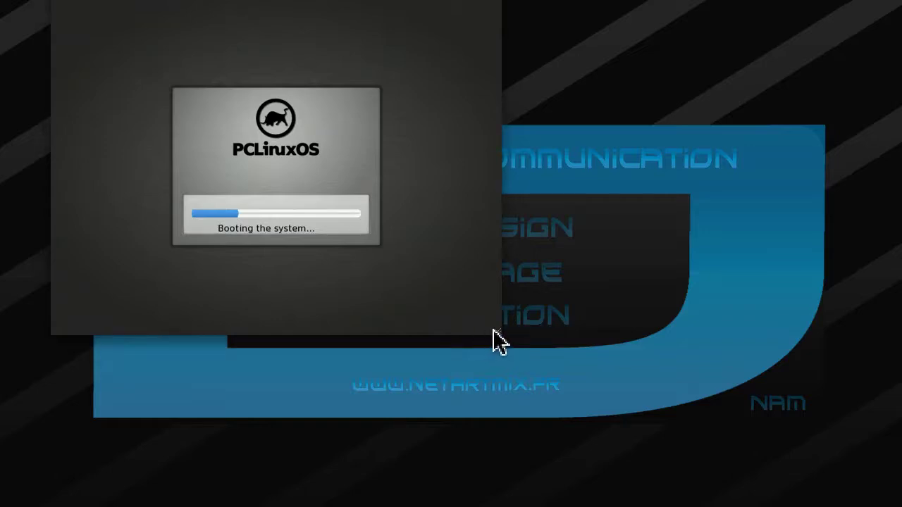
left_click_drag(493, 342, 710, 386)
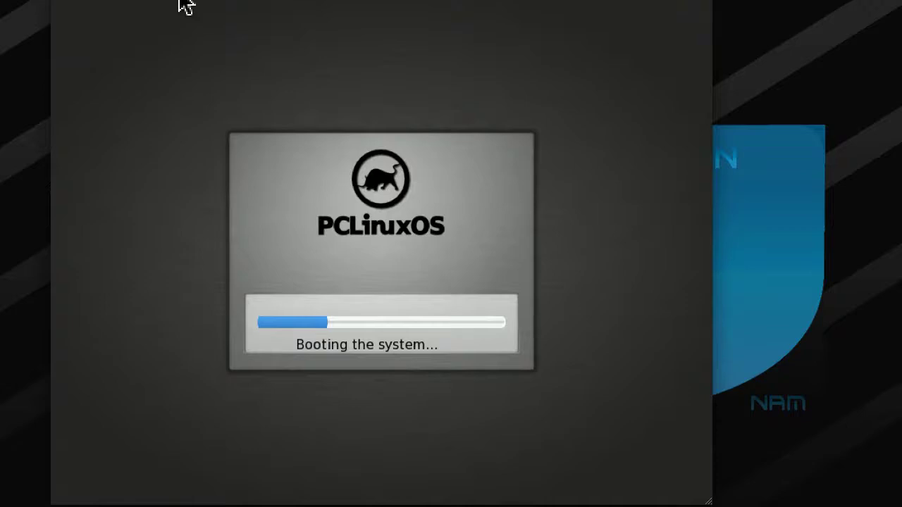
left_click_drag(185, 4, 261, 5)
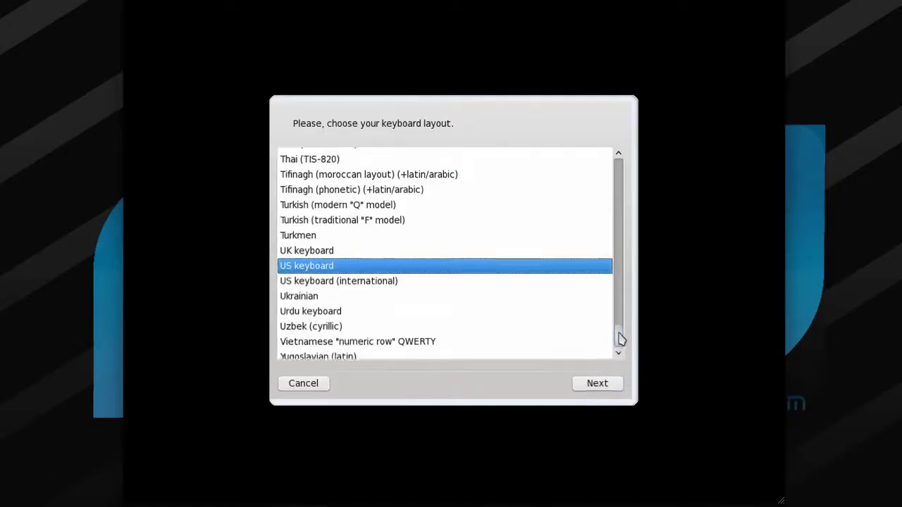
- Pick French from the keyboard layout list and continue booting to the KDE desktop
left_click_drag(620, 338, 602, 222)
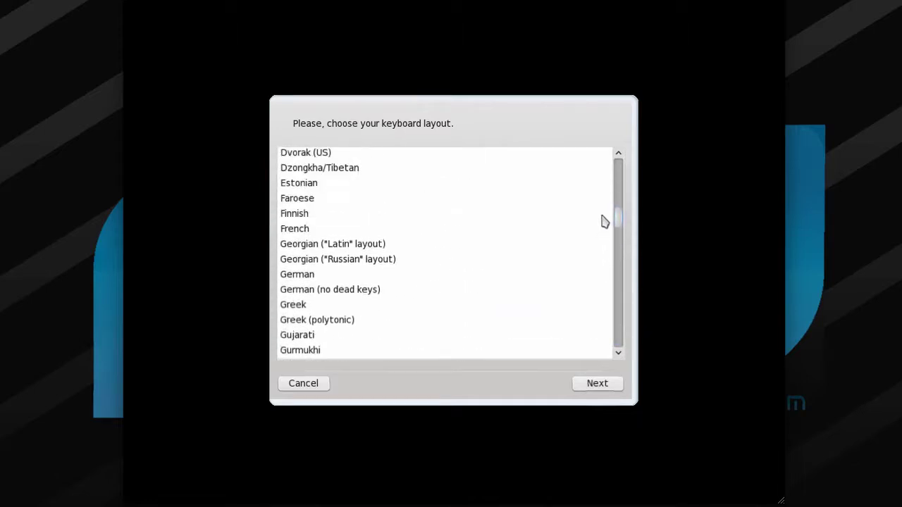
left_click(317, 230)
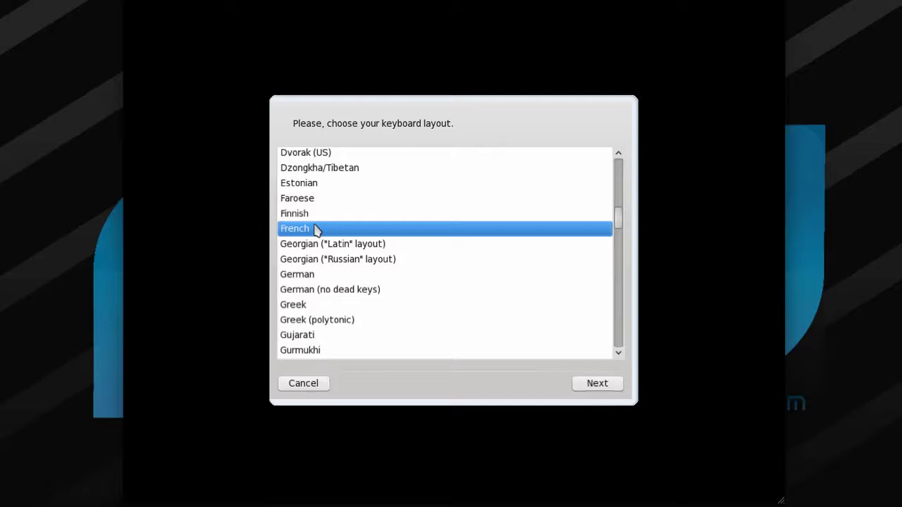
left_click(596, 386)
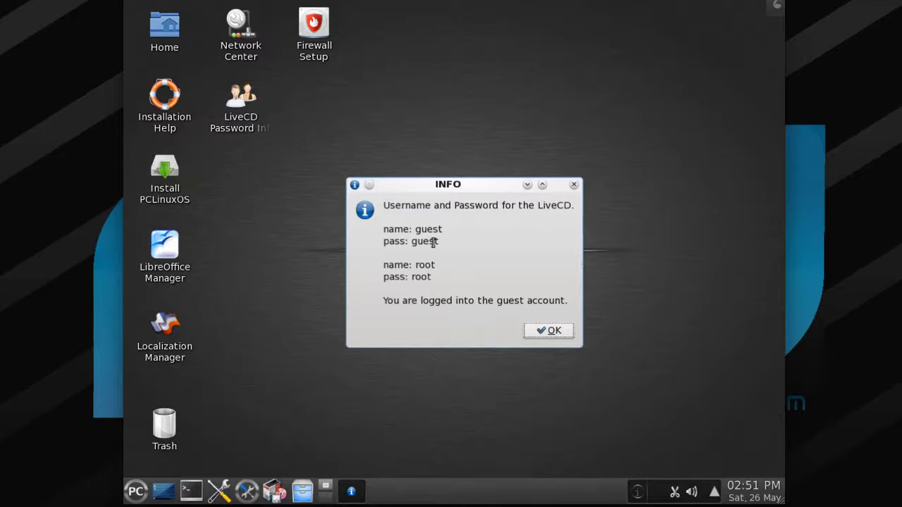
- Dismiss the LiveCD login notice and look at the desktop toolbox and Device Notifier
key("Return")
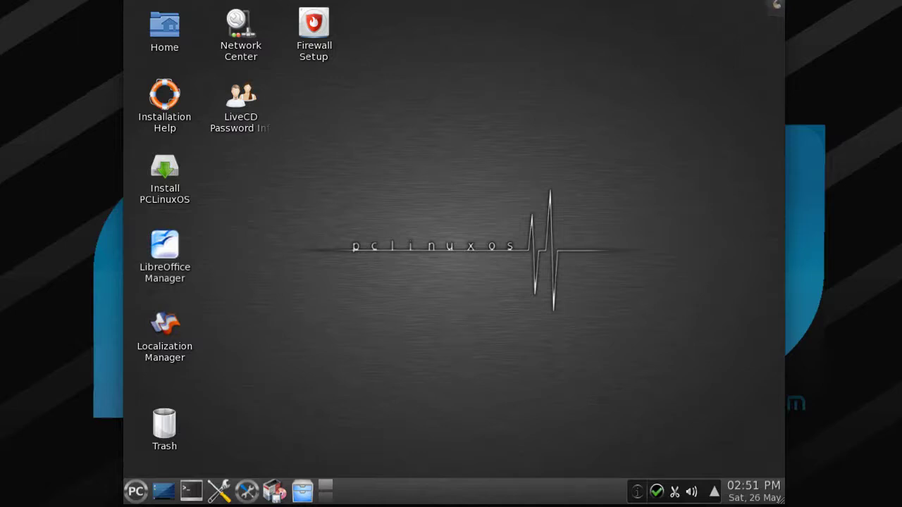
left_click(777, 5)
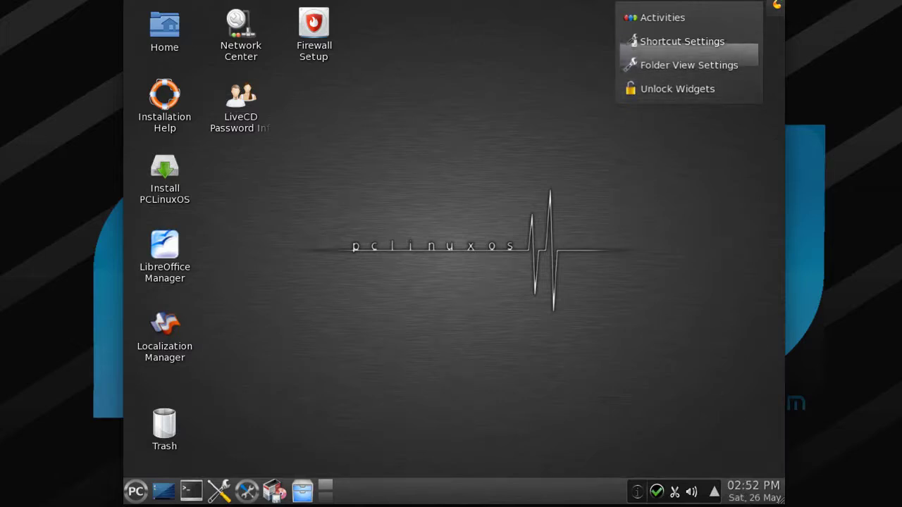
left_click(775, 8)
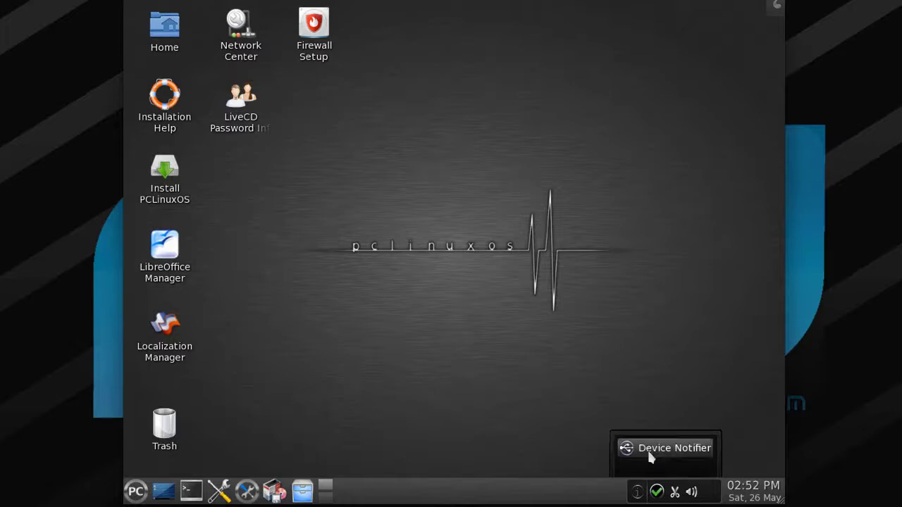
left_click(651, 452)
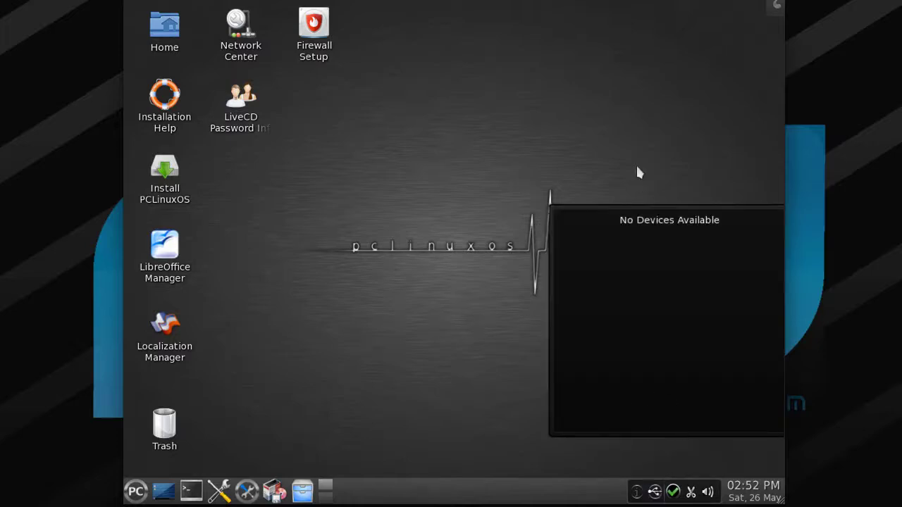
left_click(456, 164)
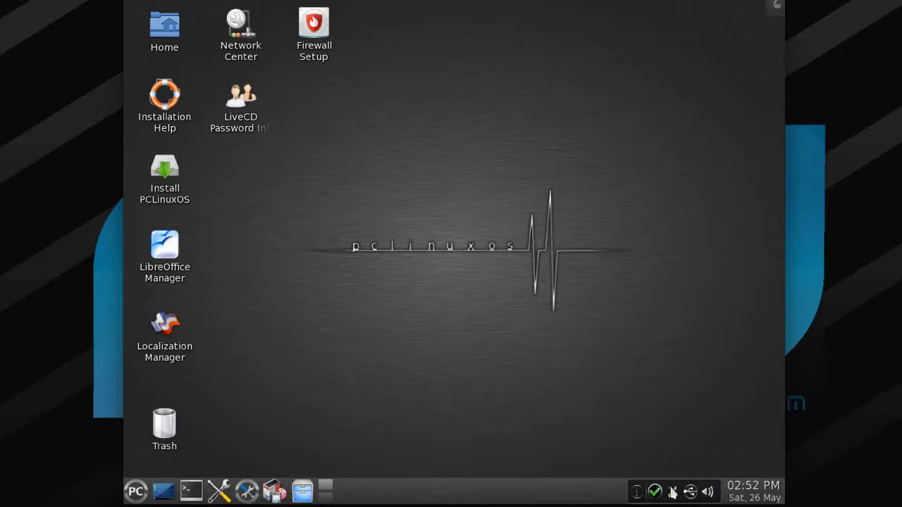
- Check the Klipper clipboard menu, then open Network Center showing the wired eth0 connection
left_click(673, 492)
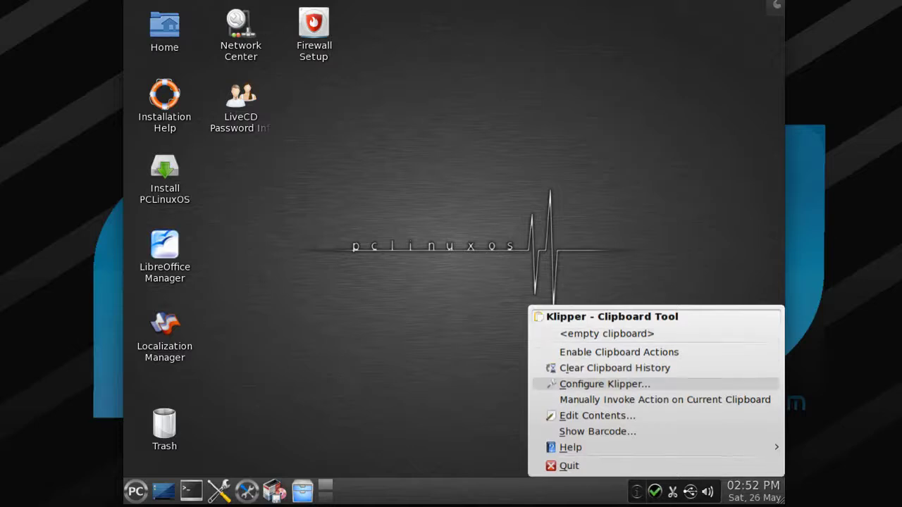
left_click(600, 279)
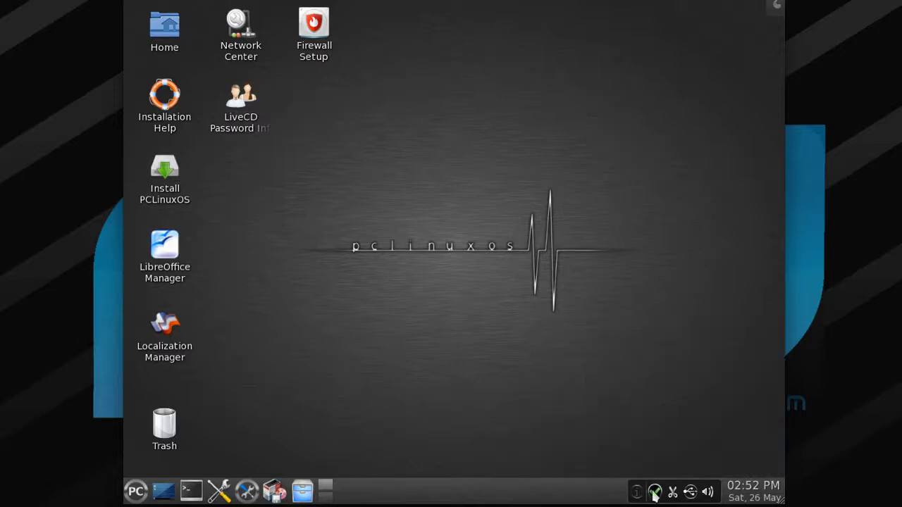
left_click(656, 493)
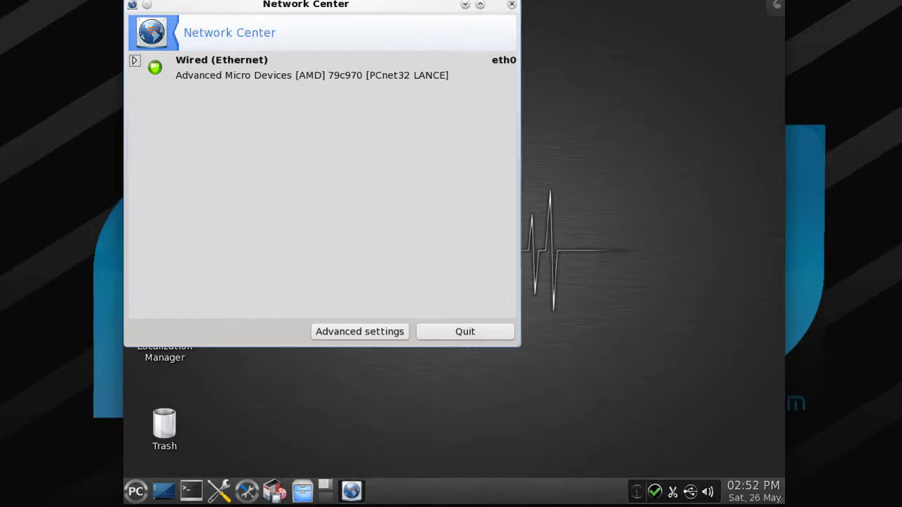
- Quit the Network Center window
left_click(511, 4)
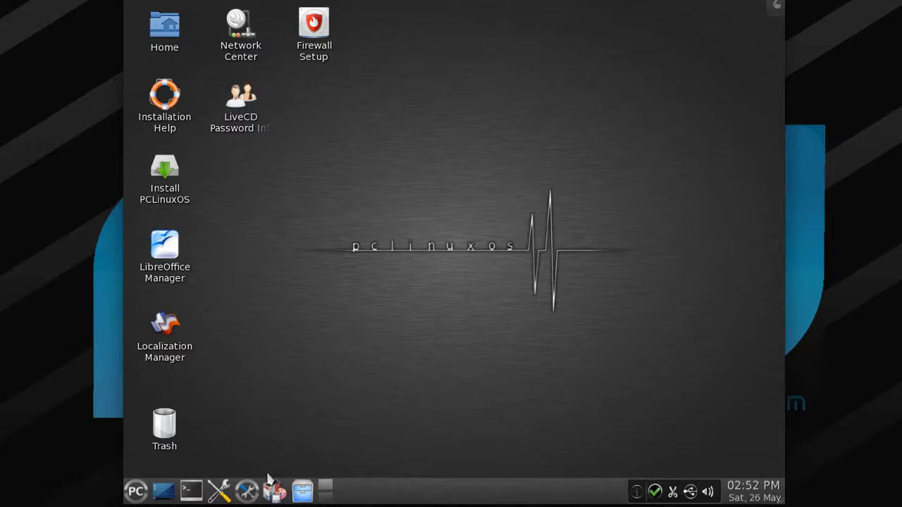
- Launch a Konsole terminal from the taskbar, minimize it, and scroll the pager across desktops
left_click(191, 491)
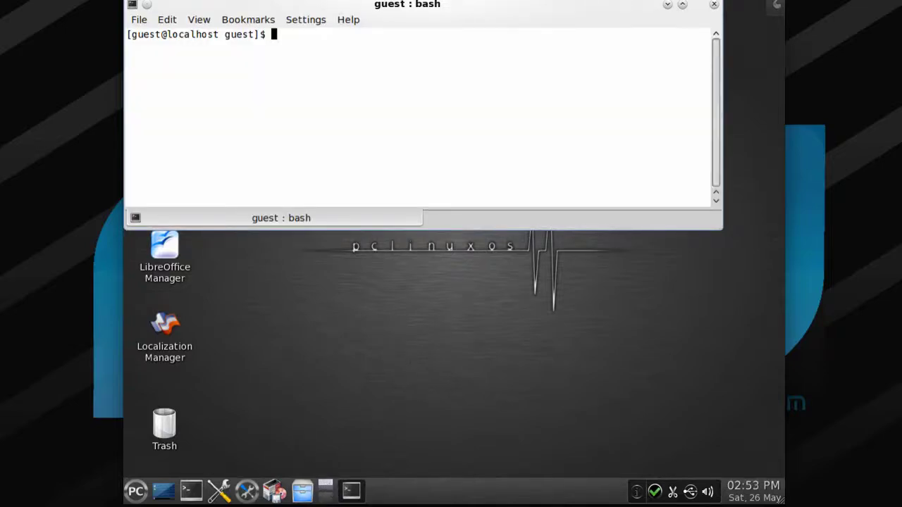
left_click(325, 488)
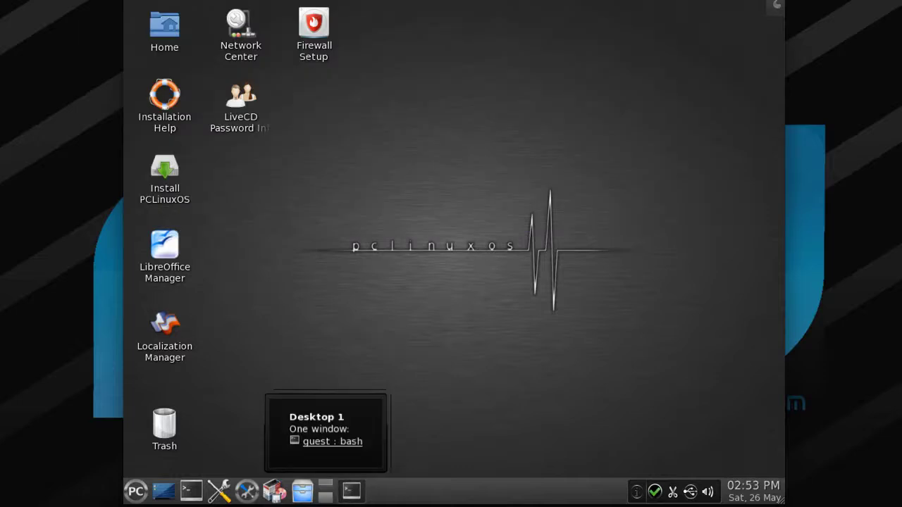
scroll(325, 487, "down", 6)
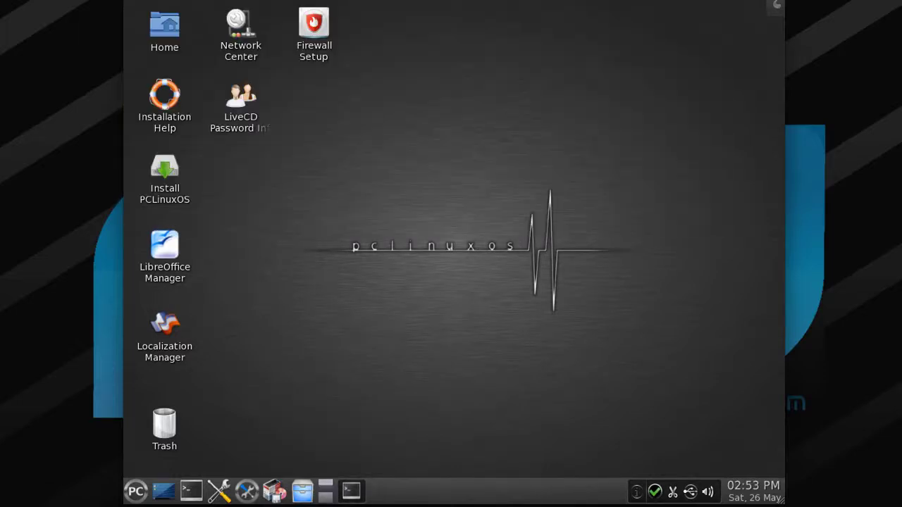
scroll(324, 487, "down", 3)
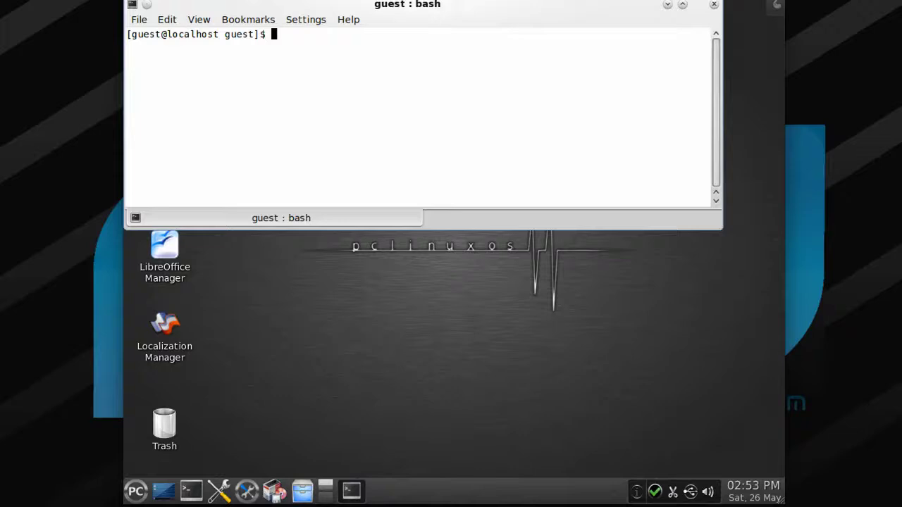
scroll(325, 487, "down", 4)
scroll(325, 487, "down", 3)
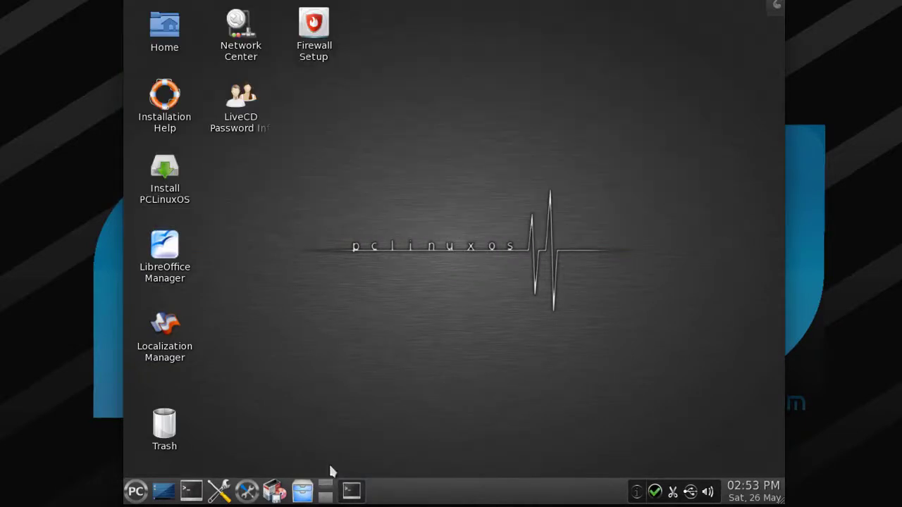
right_click(325, 480)
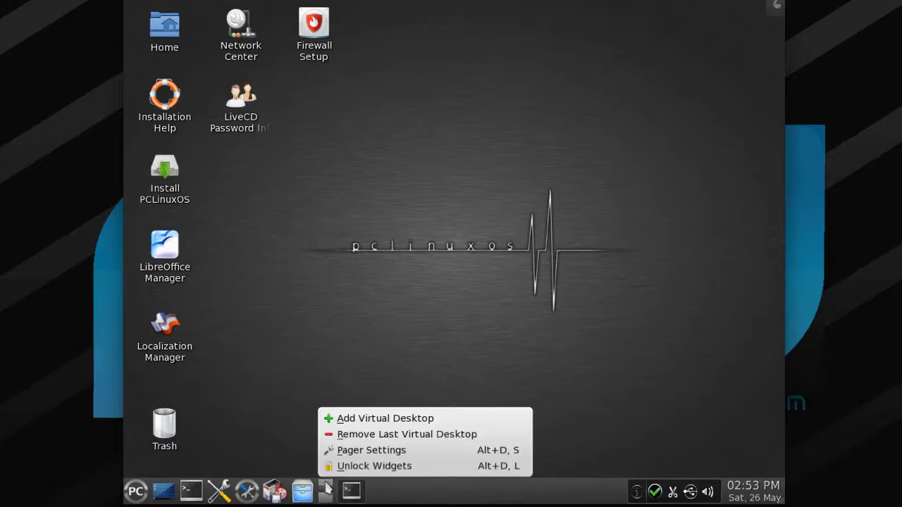
left_click(331, 375)
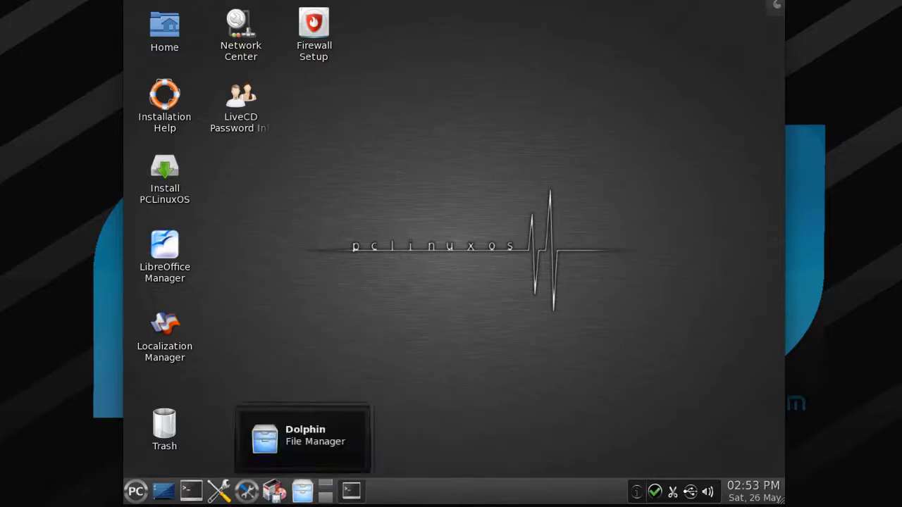
left_click(301, 483)
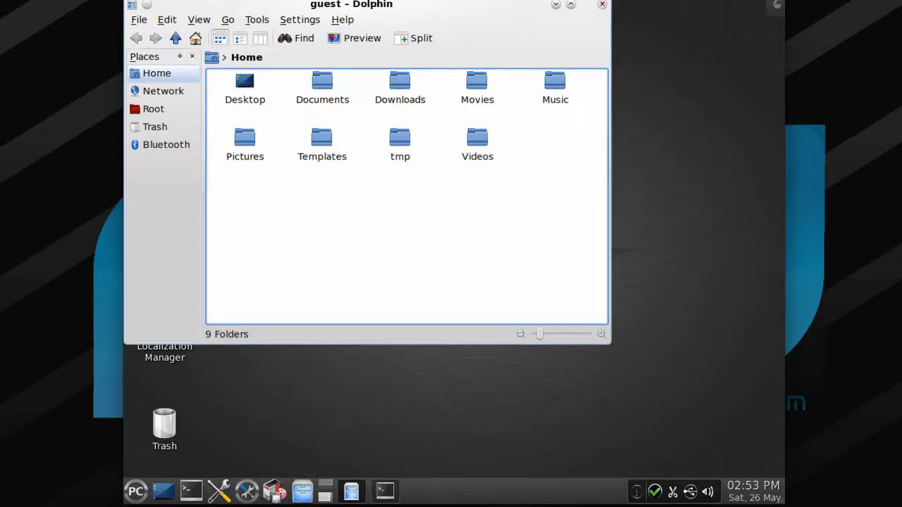
left_click(601, 5)
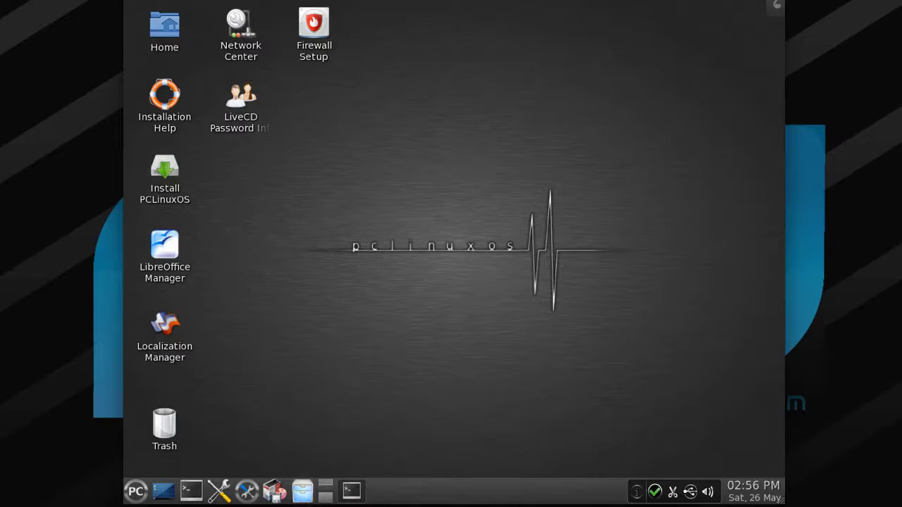
left_click(274, 491)
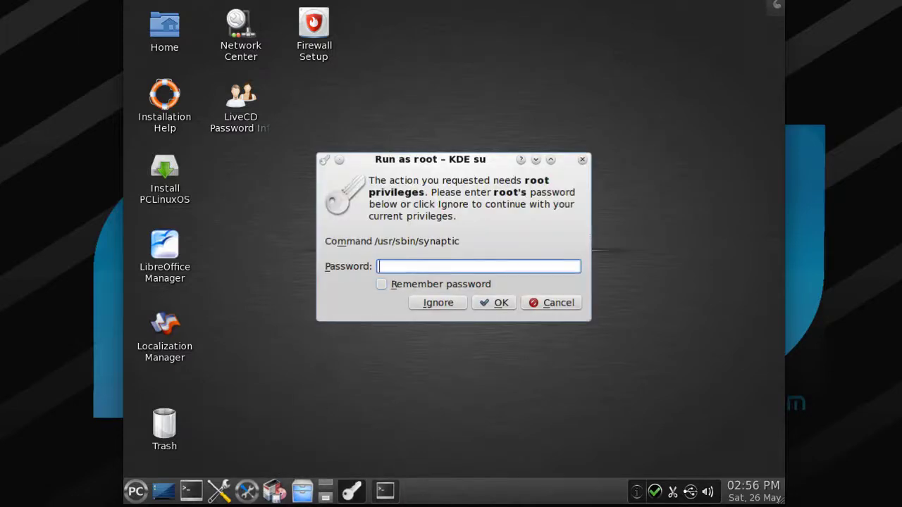
type("••••")
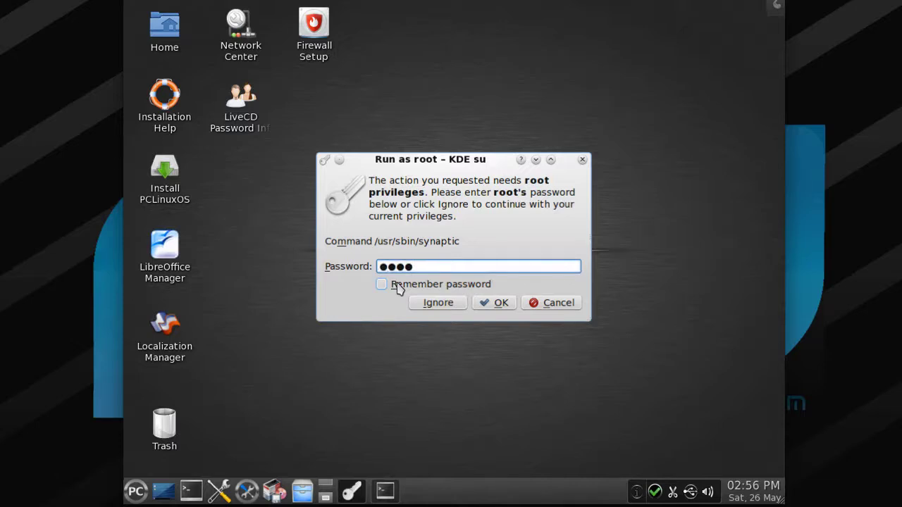
key("Return")
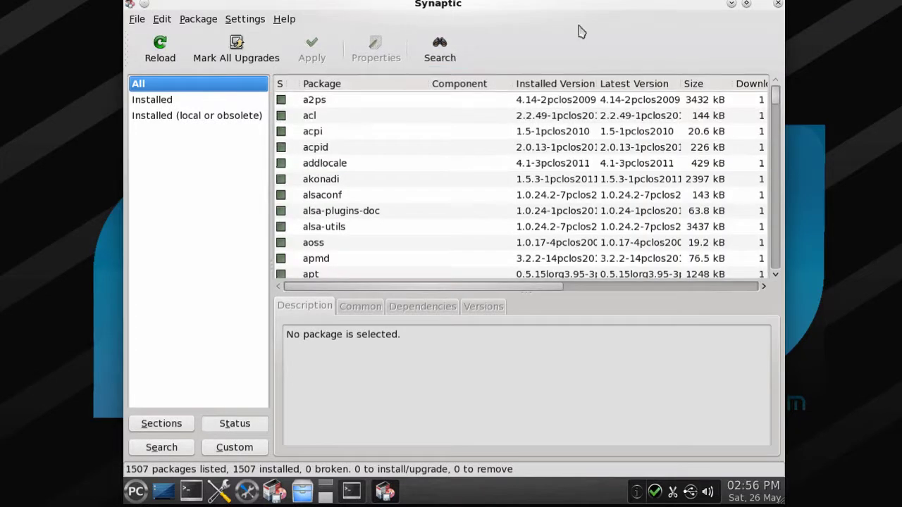
scroll(527, 197, "down", 3)
scroll(528, 198, "down", 15)
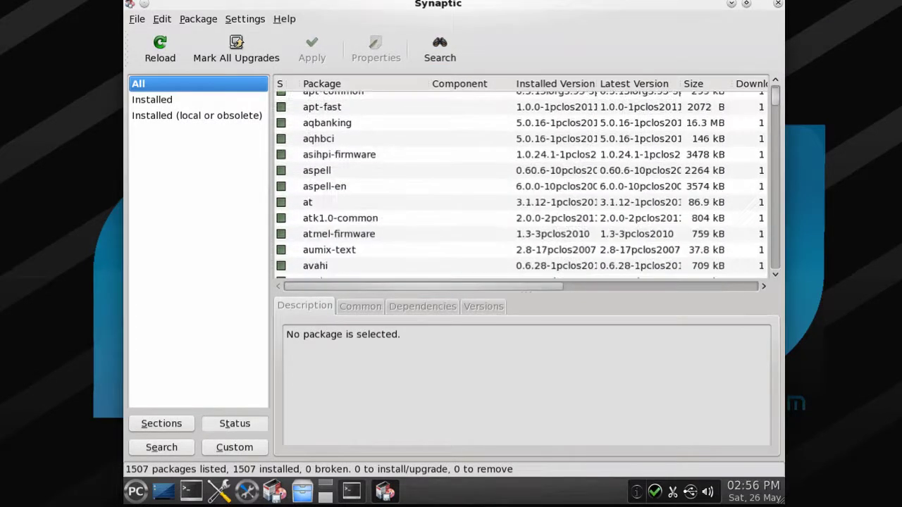
scroll(528, 197, "down", 18)
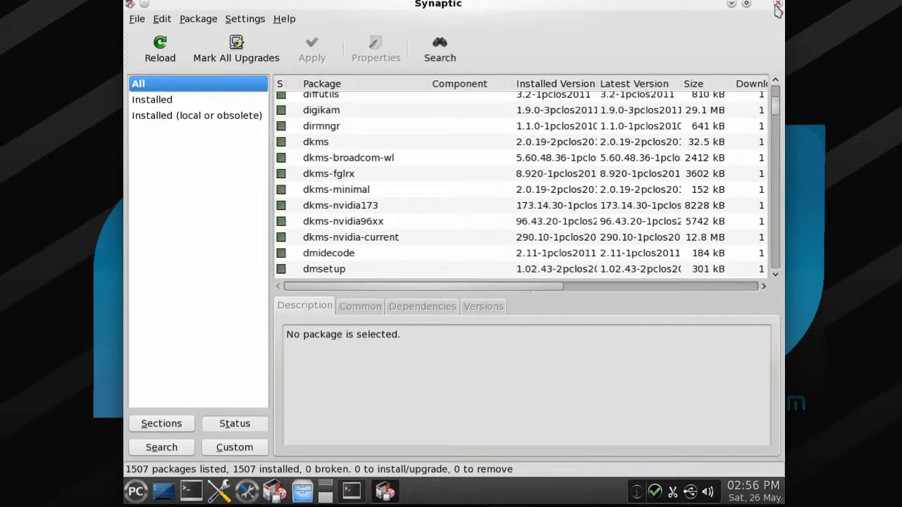
left_click(777, 5)
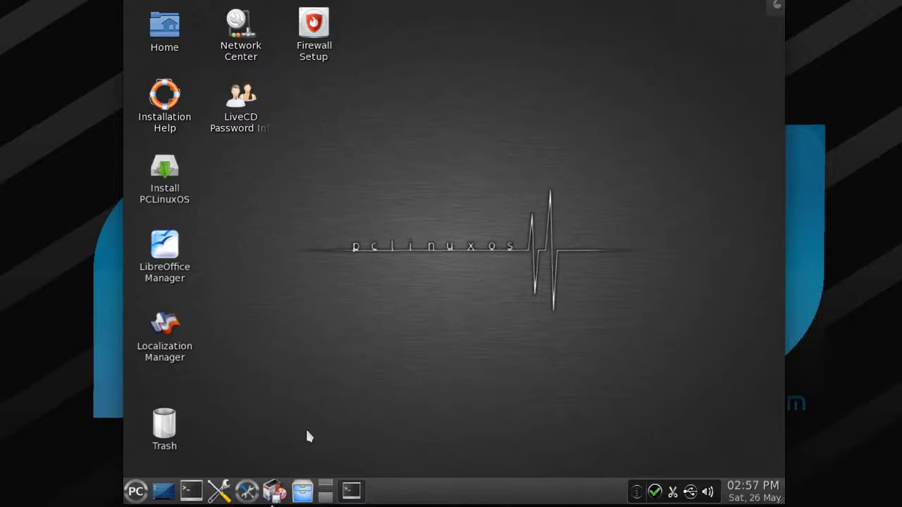
- Launch the PCLinuxOS Control Center and authenticate with the root password
left_click(248, 495)
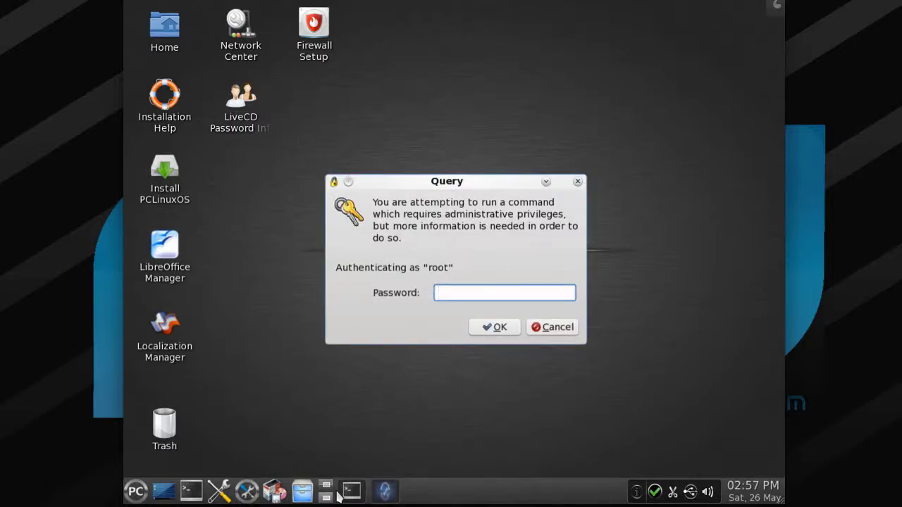
type("root")
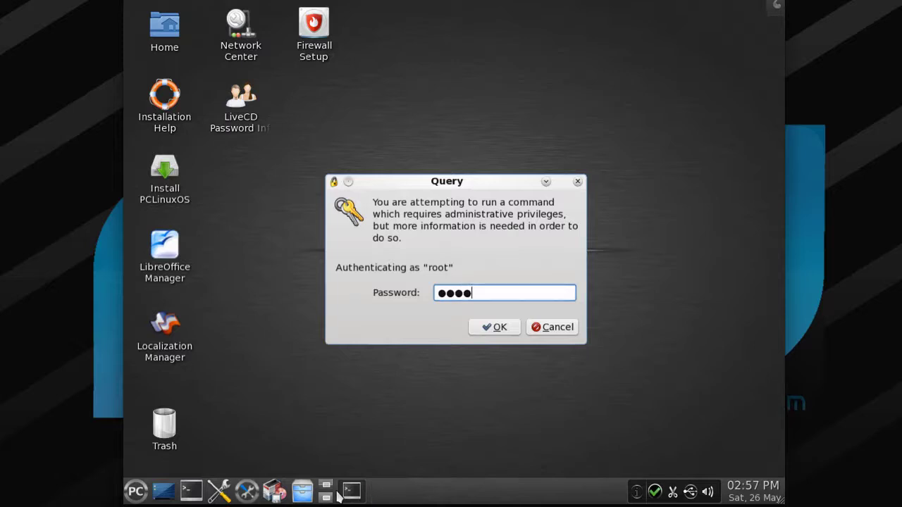
left_click(497, 326)
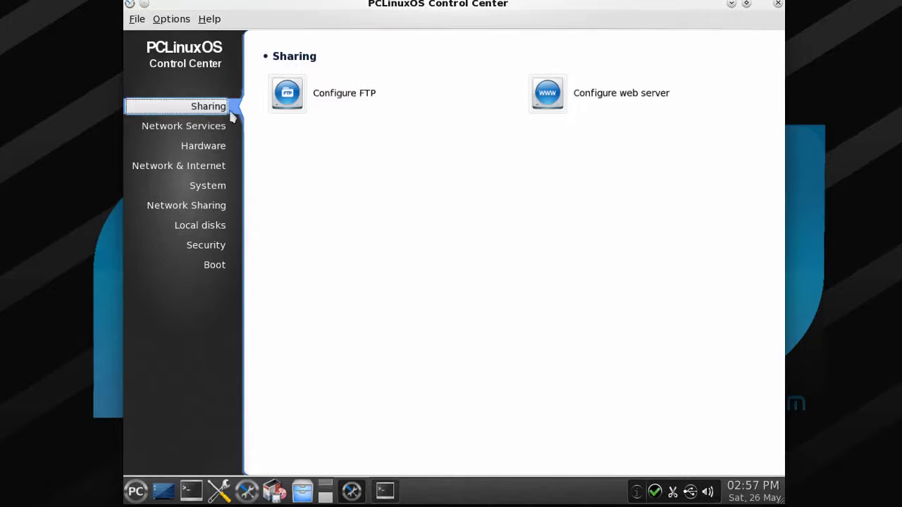
- Browse the Network Services, Hardware and Network & Internet categories, then open System > Manage localization
left_click(212, 125)
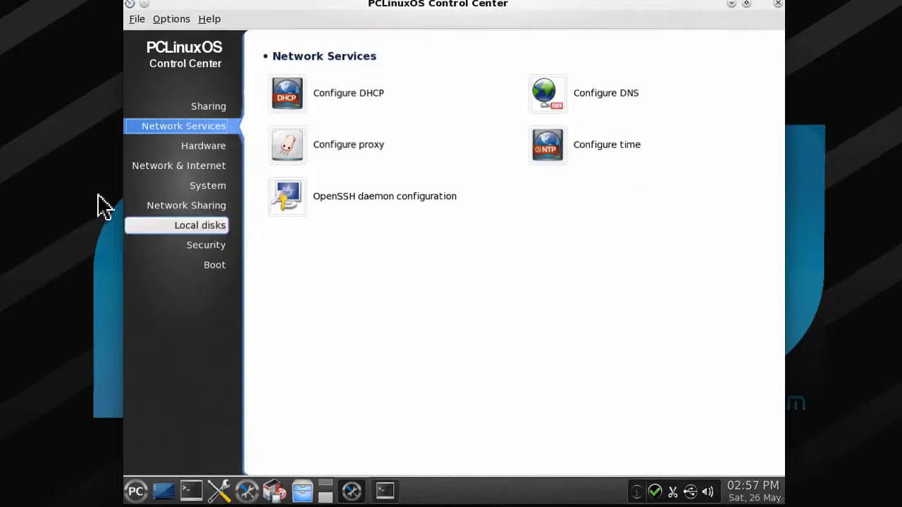
left_click(193, 147)
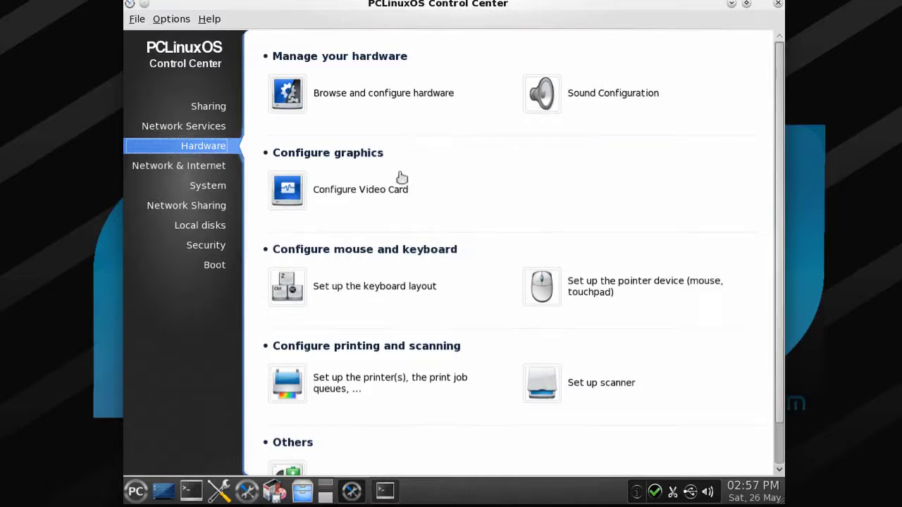
scroll(352, 271, "down", 1)
scroll(336, 261, "up", 1)
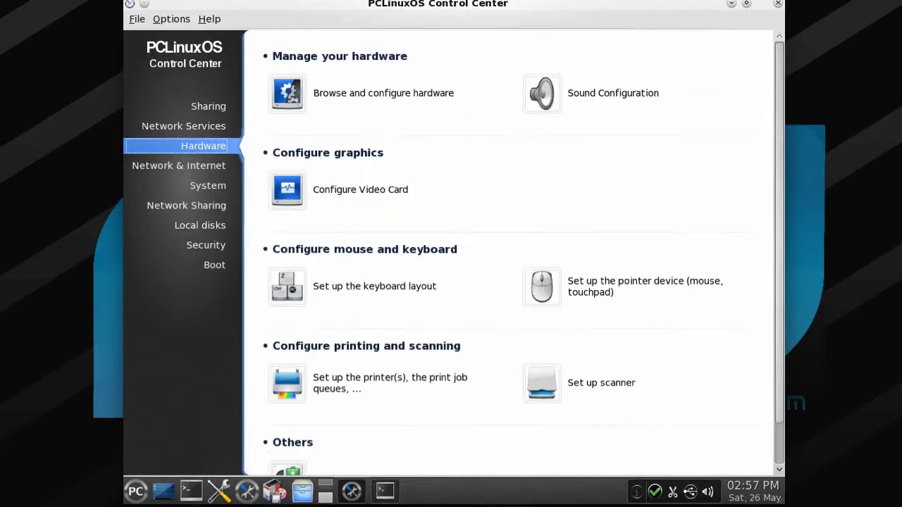
left_click(204, 166)
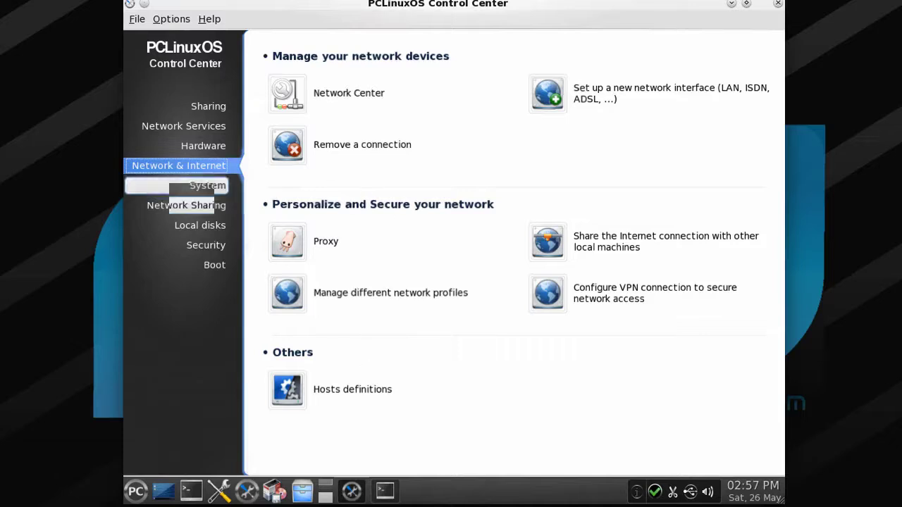
left_click(210, 189)
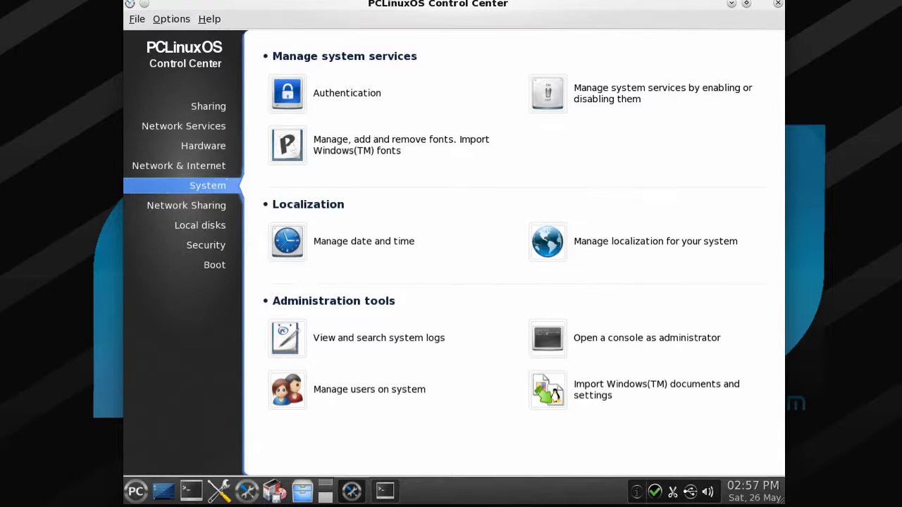
left_click(585, 242)
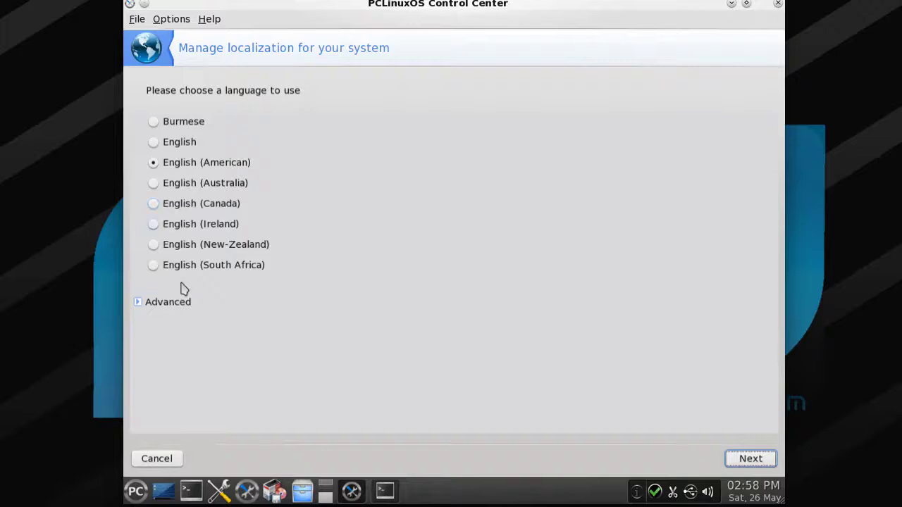
- Show the Advanced language options, then close the Language choice dialog leaving English (American)
left_click(168, 301)
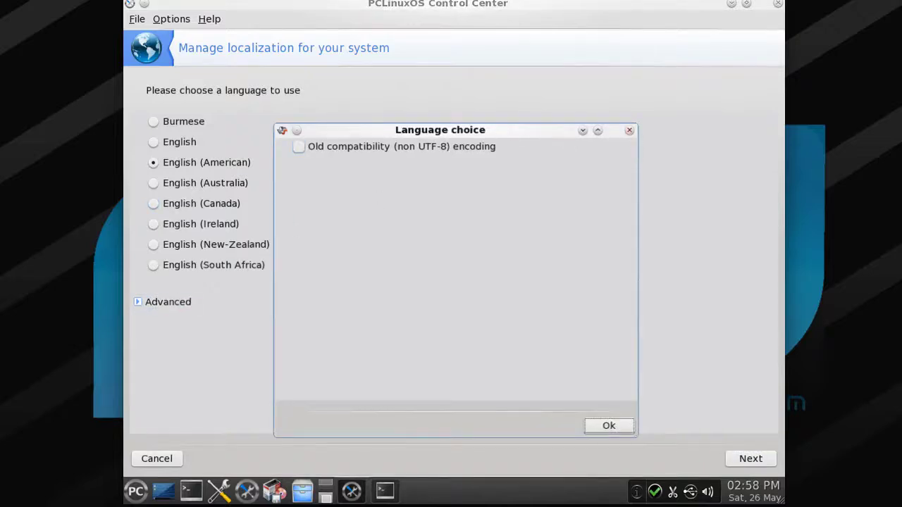
left_click(629, 130)
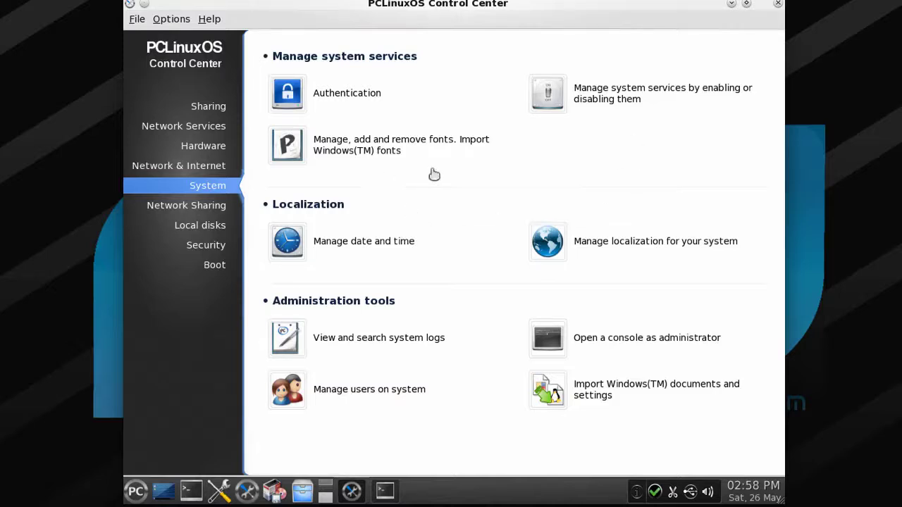
- Review the Network Sharing, Local disks, Security and Boot categories, then close the Control Center
left_click(224, 217)
left_click(218, 225)
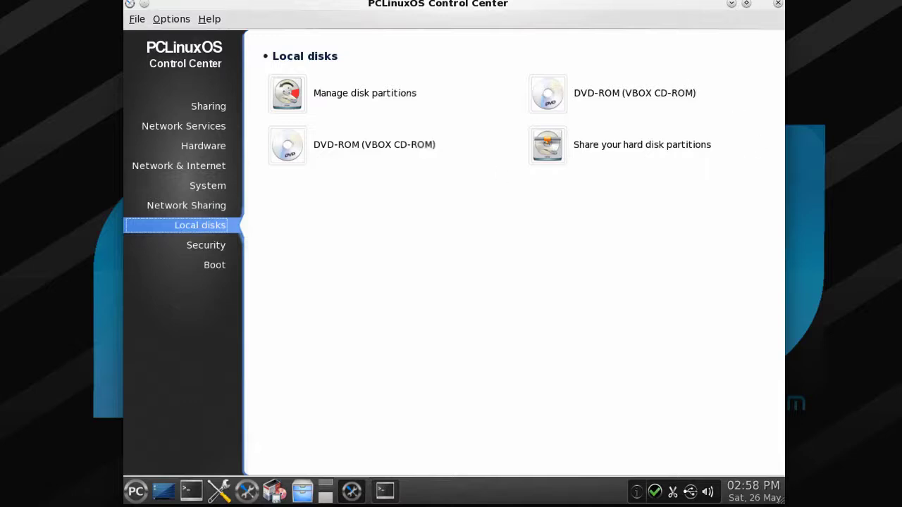
left_click(214, 247)
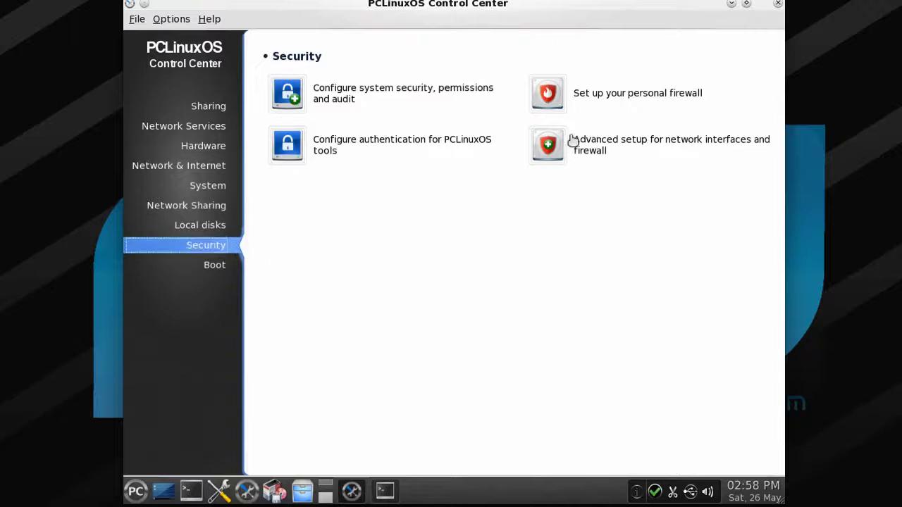
left_click(224, 272)
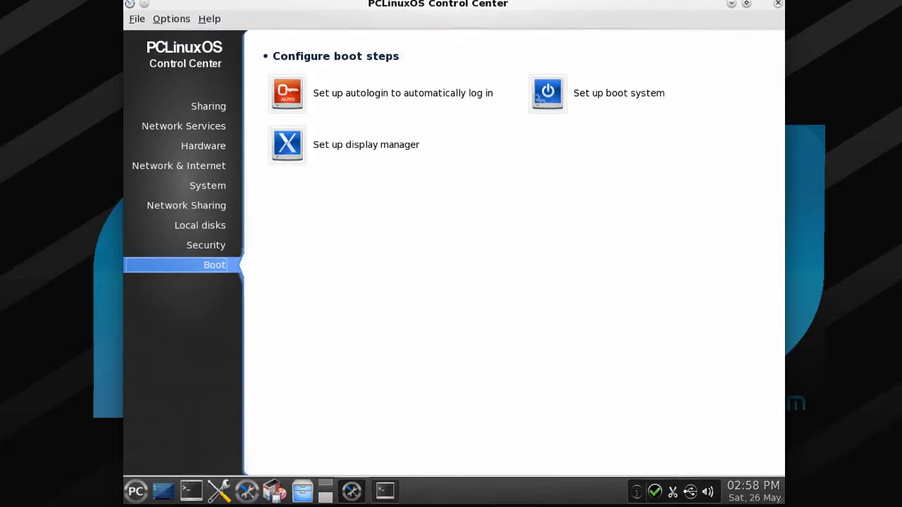
left_click(777, 6)
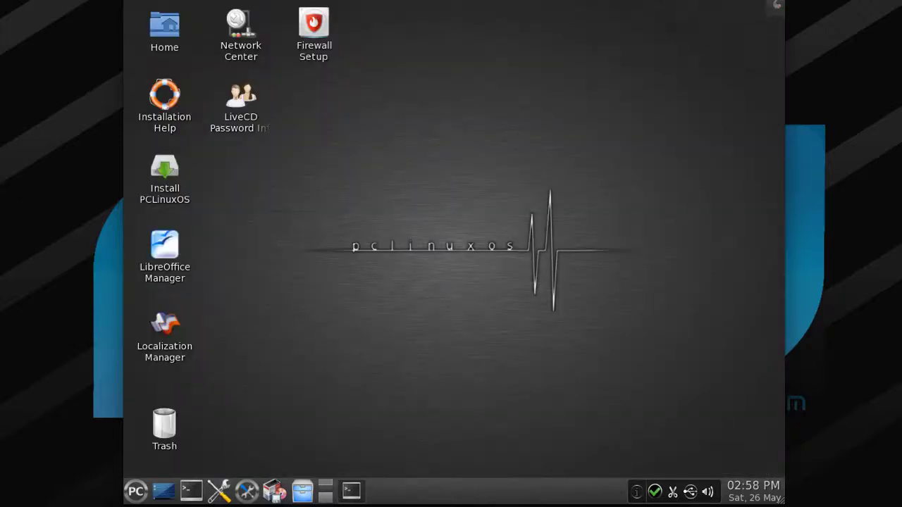
- Open Configure Your Desktop and choose the Locale icon under Common Appearance and Behavior
left_click(219, 492)
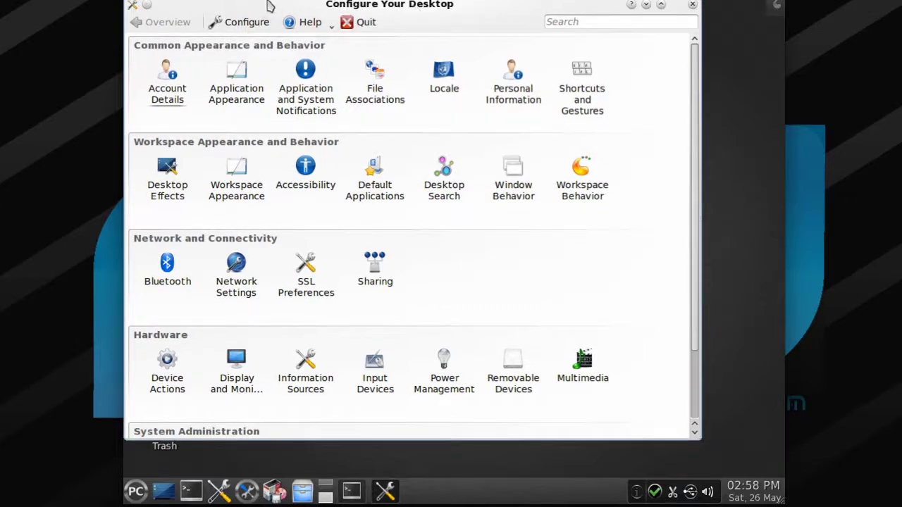
left_click_drag(274, 14, 318, 32)
scroll(420, 123, "down", 1)
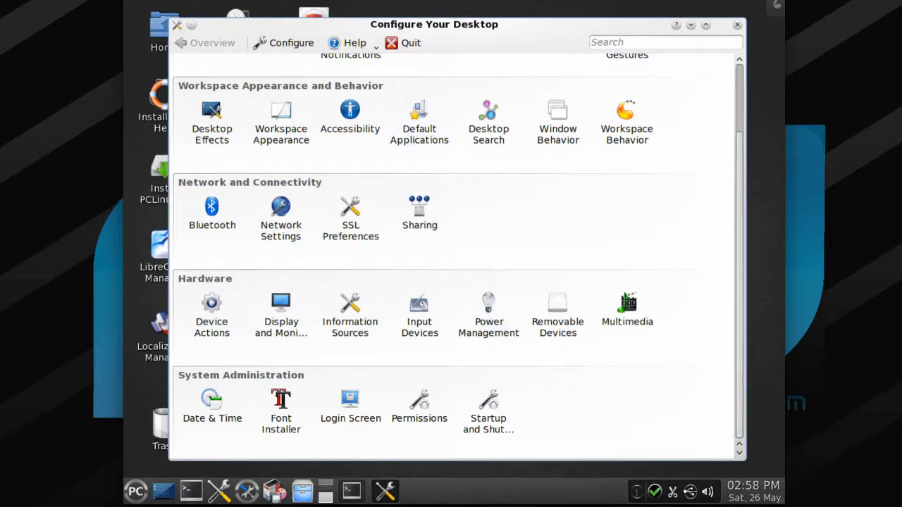
scroll(454, 253, "up", 1)
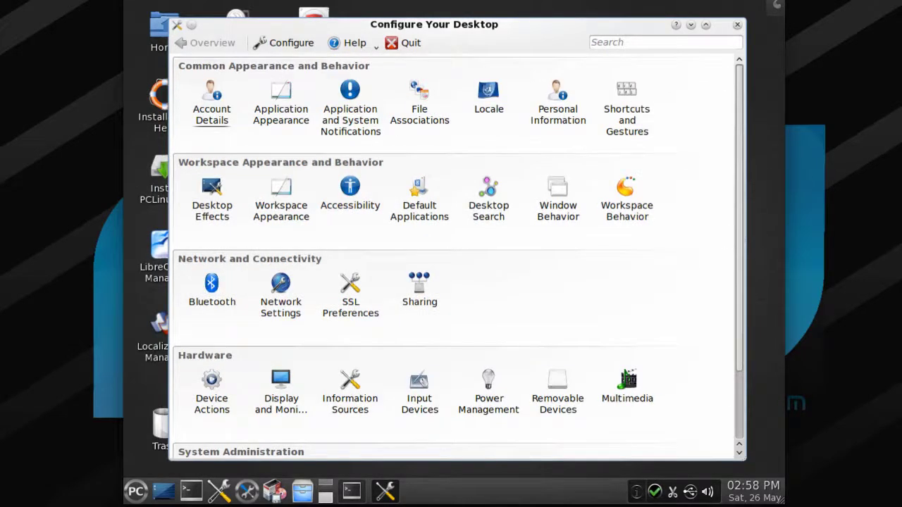
left_click(498, 108)
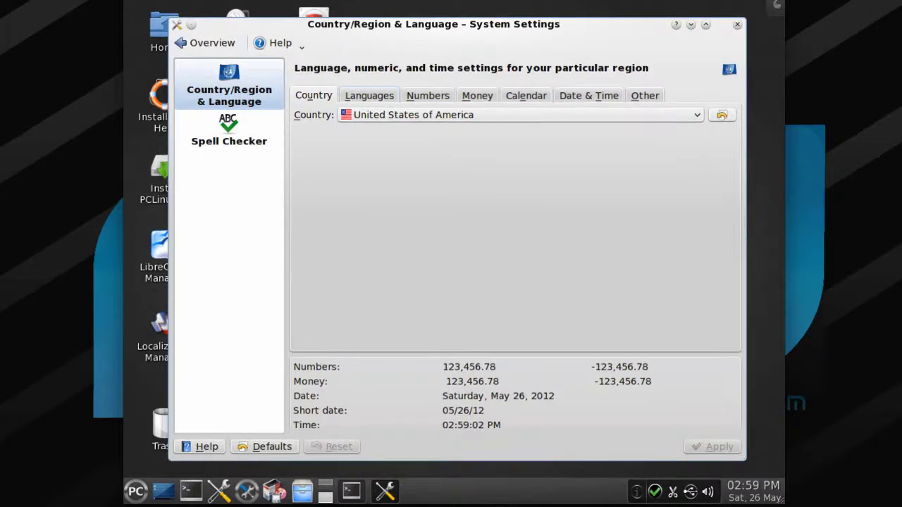
- Look at the Languages tab, selecting American English among the available languages
left_click(369, 95)
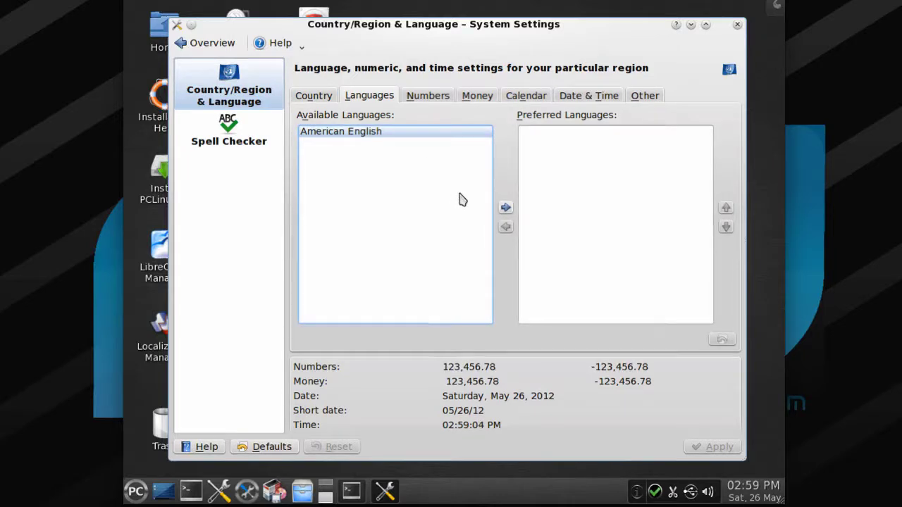
left_click(394, 132)
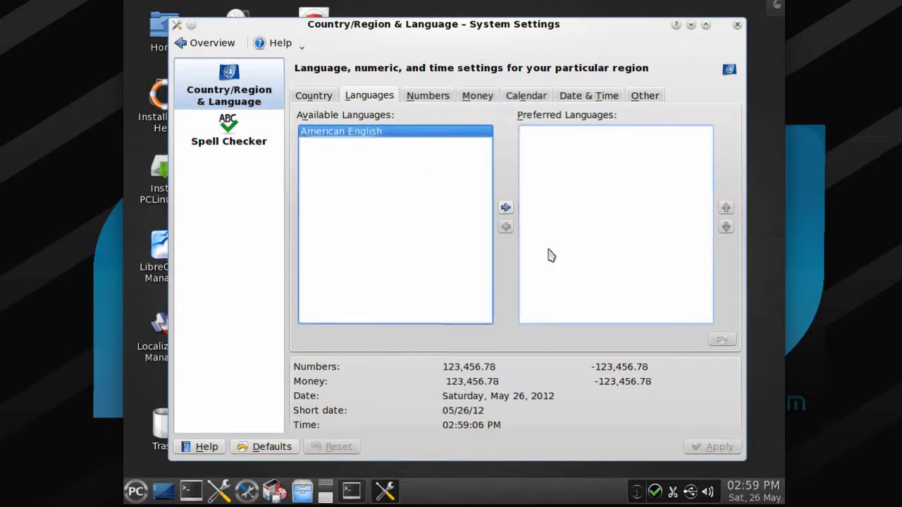
left_click(328, 96)
- Choose France from the Country dropdown and apply the setting
left_click(407, 119)
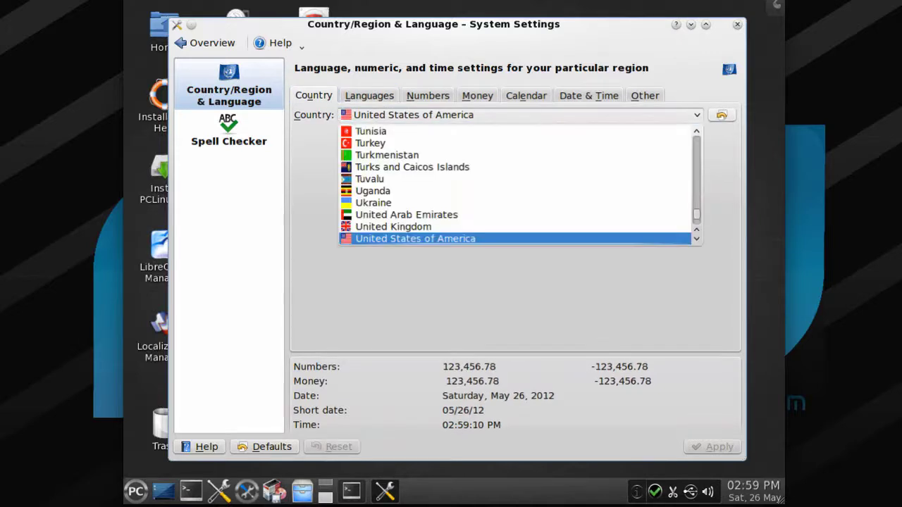
scroll(437, 181, "down", 5)
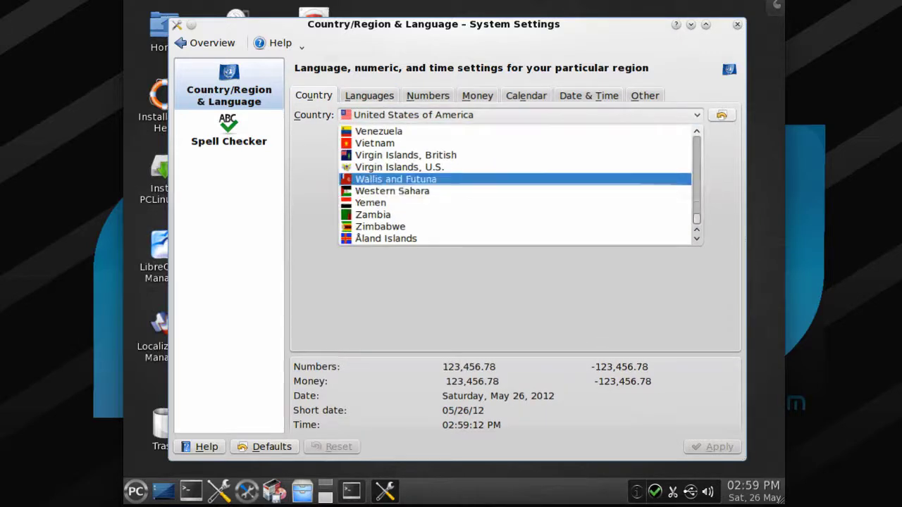
scroll(437, 179, "up", 13)
scroll(437, 179, "up", 20)
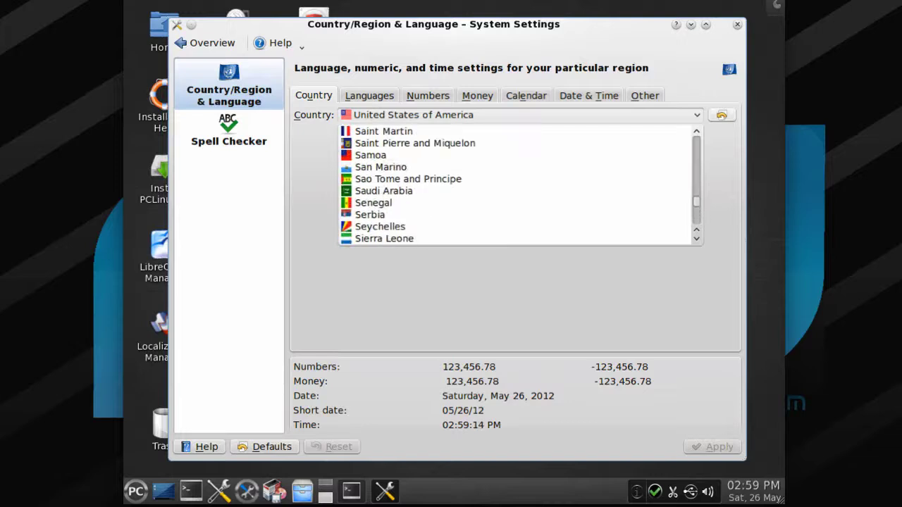
scroll(427, 182, "up", 20)
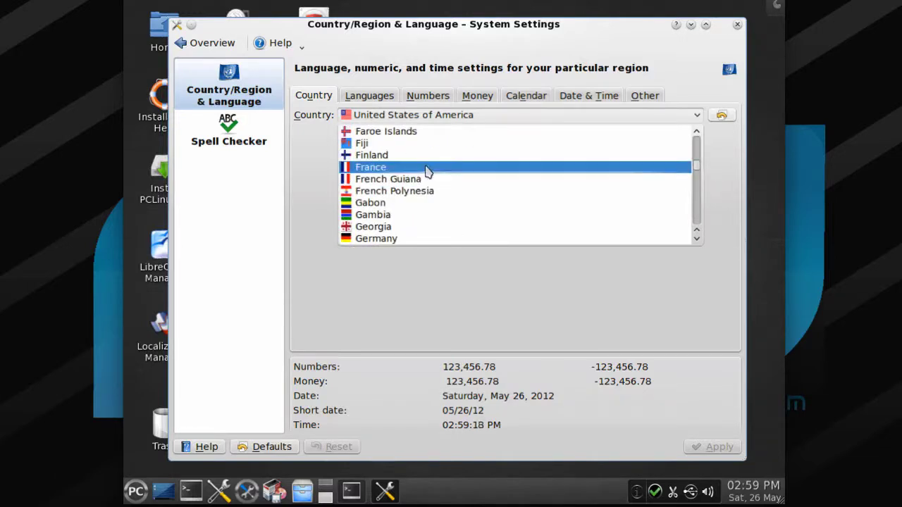
left_click(426, 167)
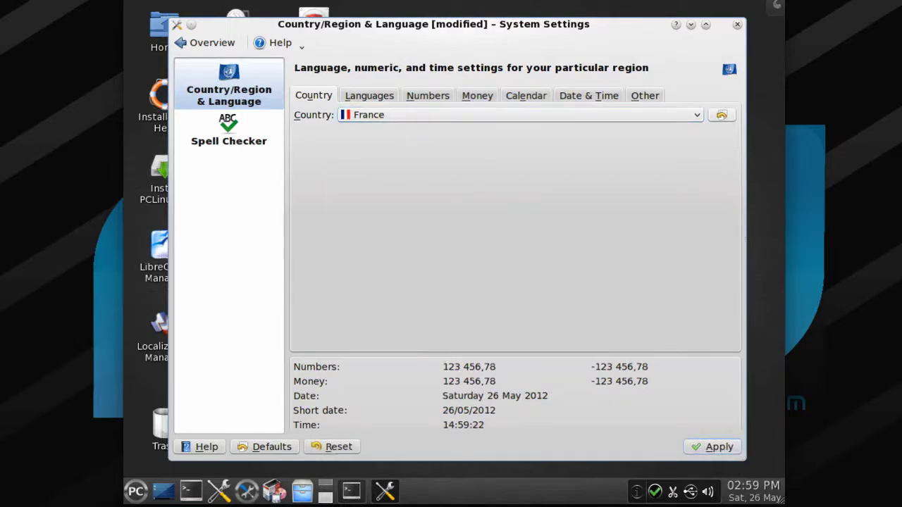
left_click(713, 447)
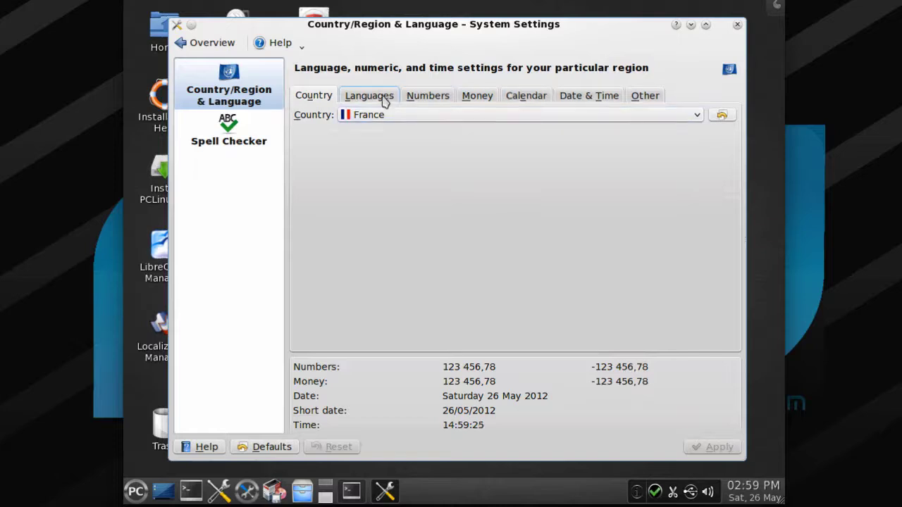
- Recheck the Languages tab with American English selected, switching between the Country and Languages tabs
left_click(380, 97)
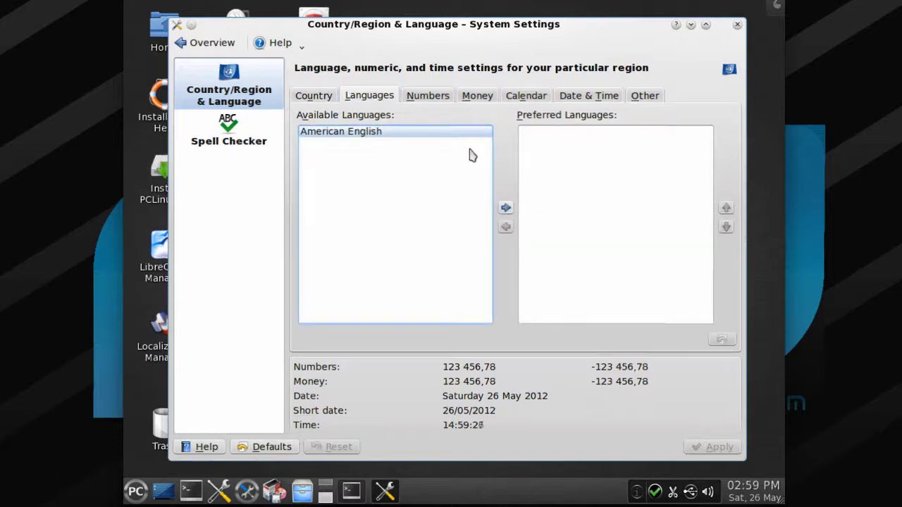
left_click(366, 131)
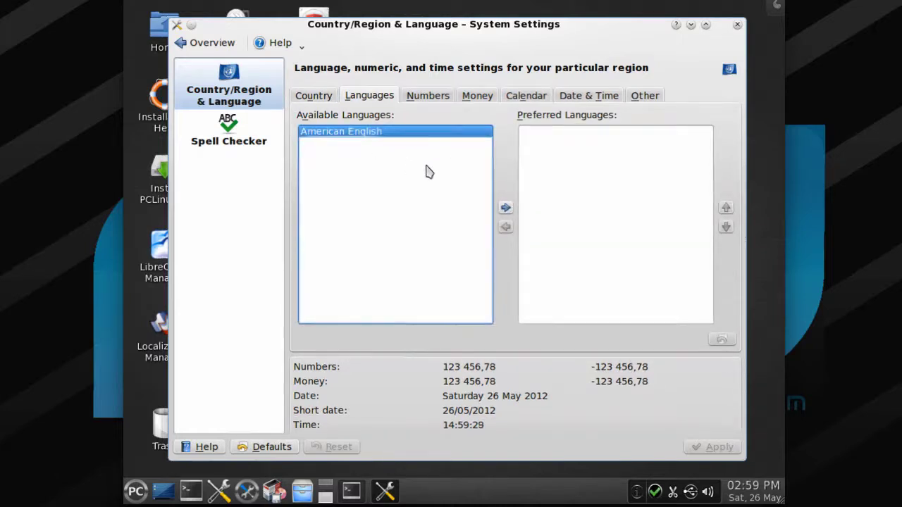
mouse_move(454, 181)
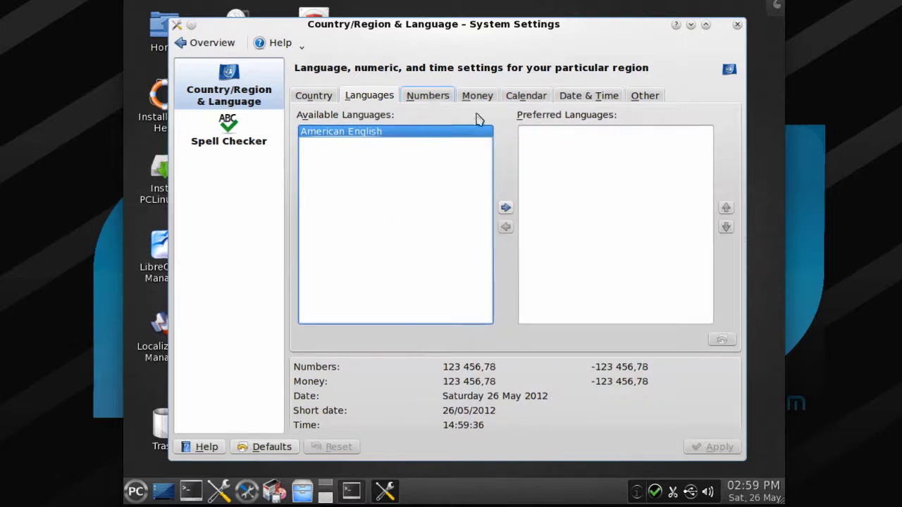
left_click(315, 97)
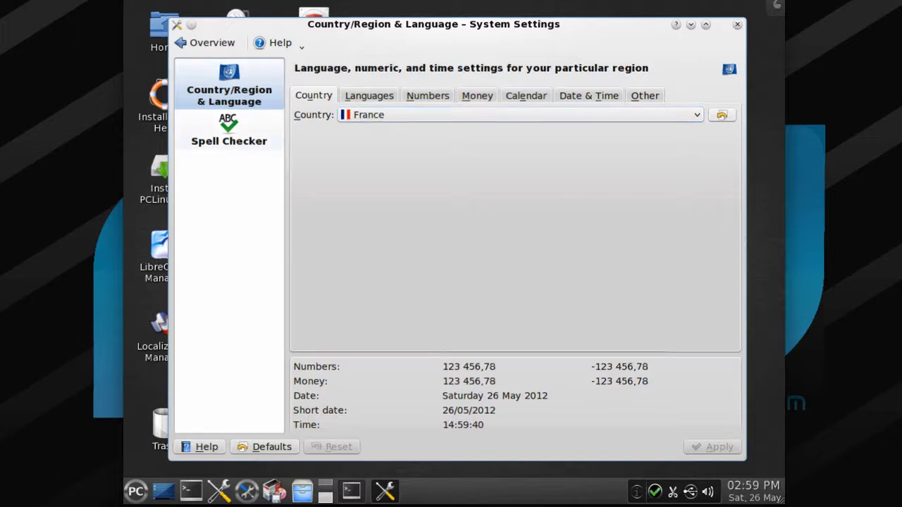
left_click(377, 99)
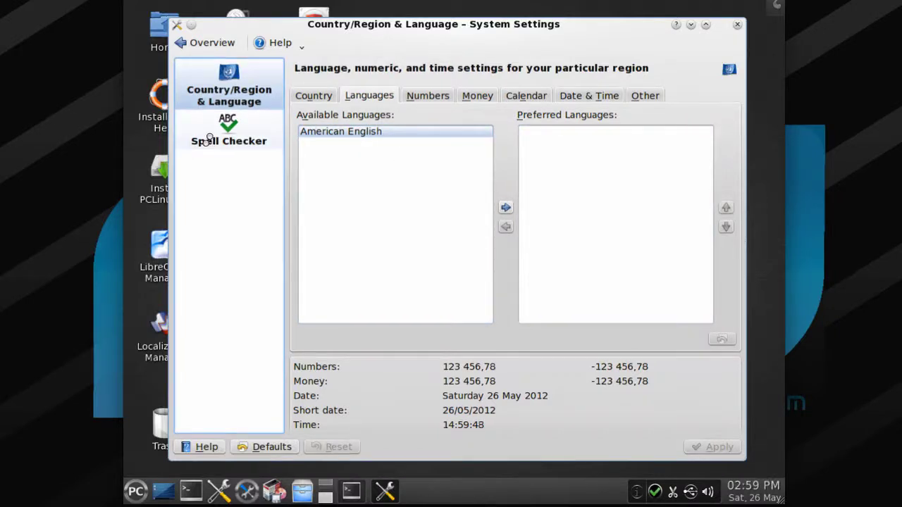
- Inspect the Spell Checker default language, leave English (US), and return to Overview via Country/Region & Language
left_click(208, 139)
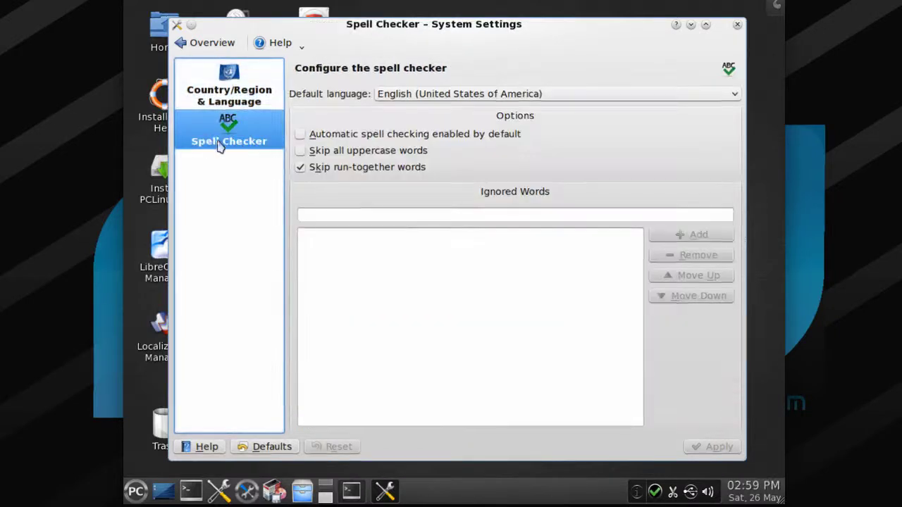
left_click(457, 95)
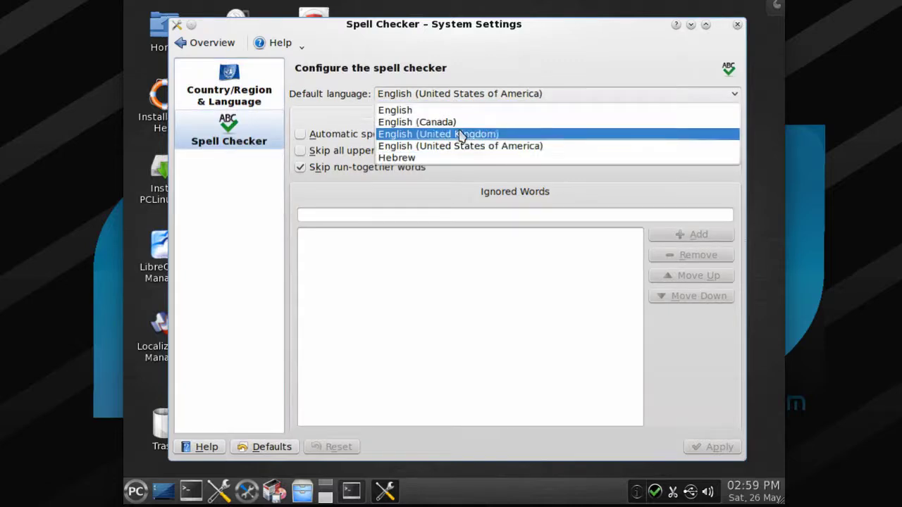
left_click(232, 102)
left_click(232, 102)
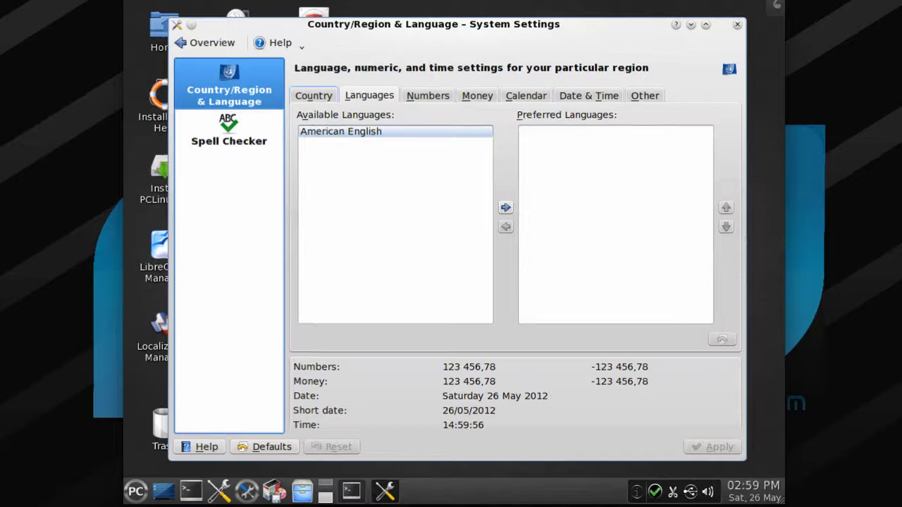
left_click(314, 97)
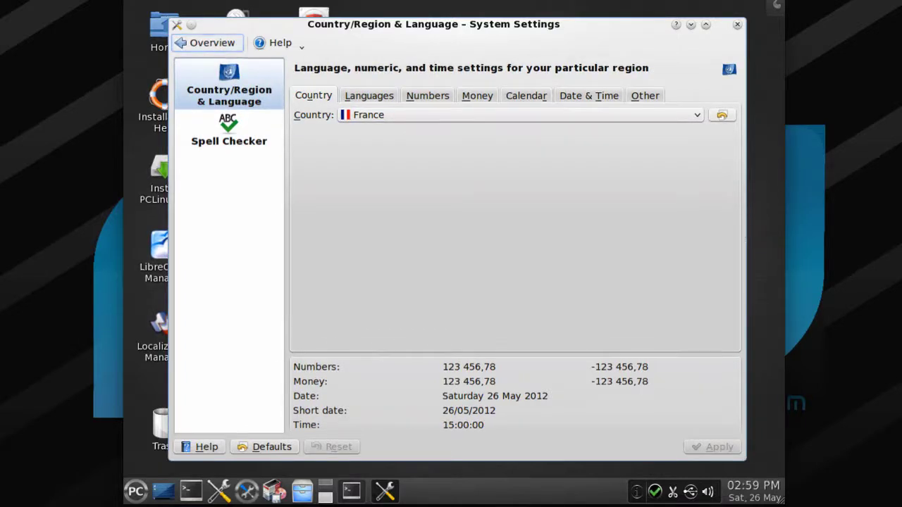
left_click(200, 43)
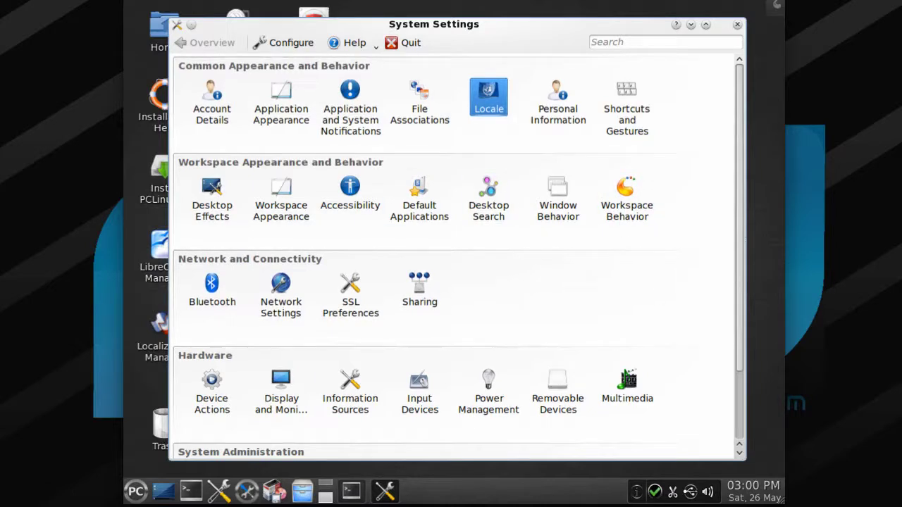
- Scroll through the System Settings module grid, then close the System Settings window
scroll(454, 253, "down", 2)
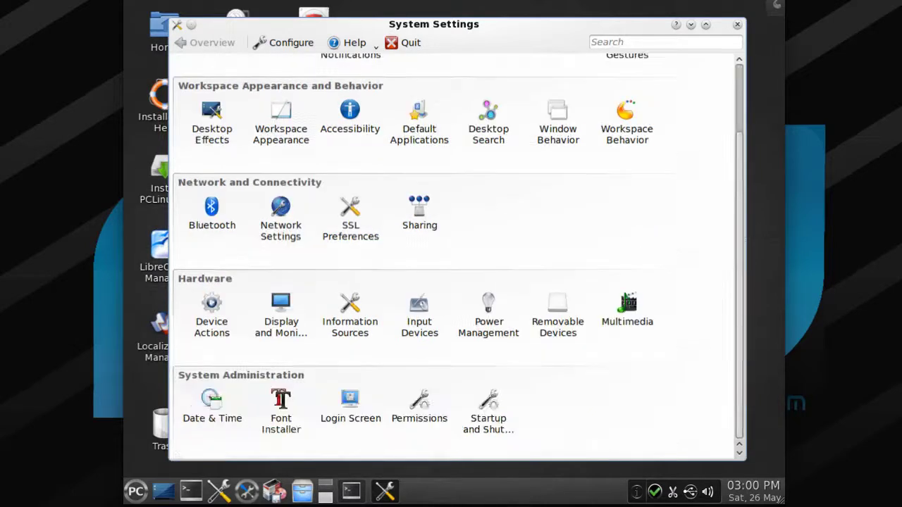
scroll(455, 254, "up", 2)
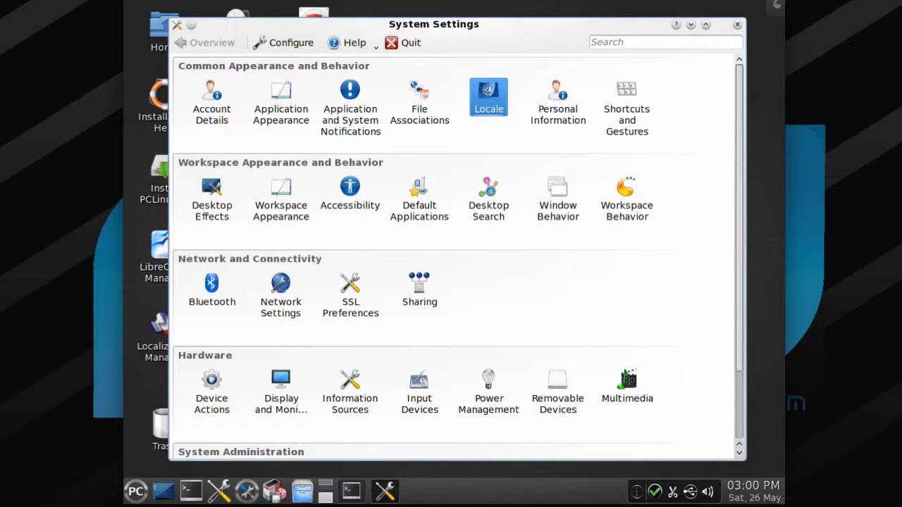
scroll(454, 254, "down", 2)
scroll(455, 254, "up", 2)
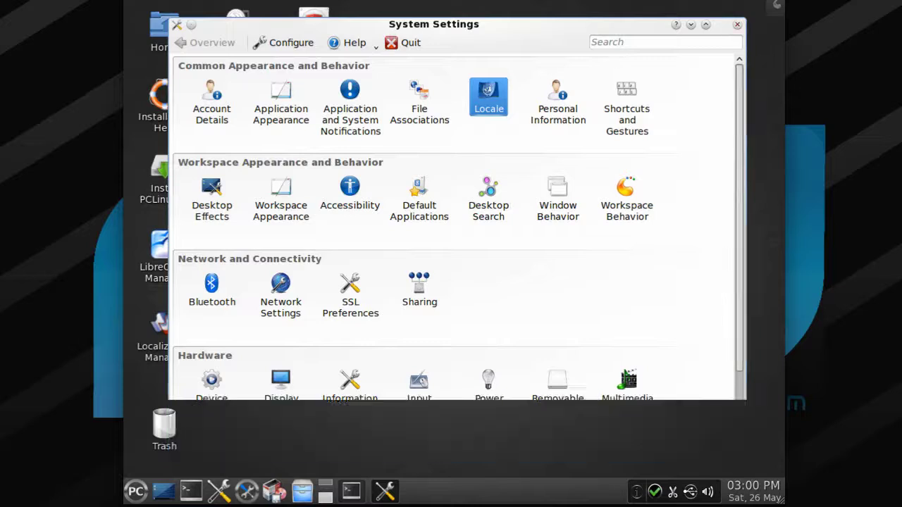
left_click(736, 26)
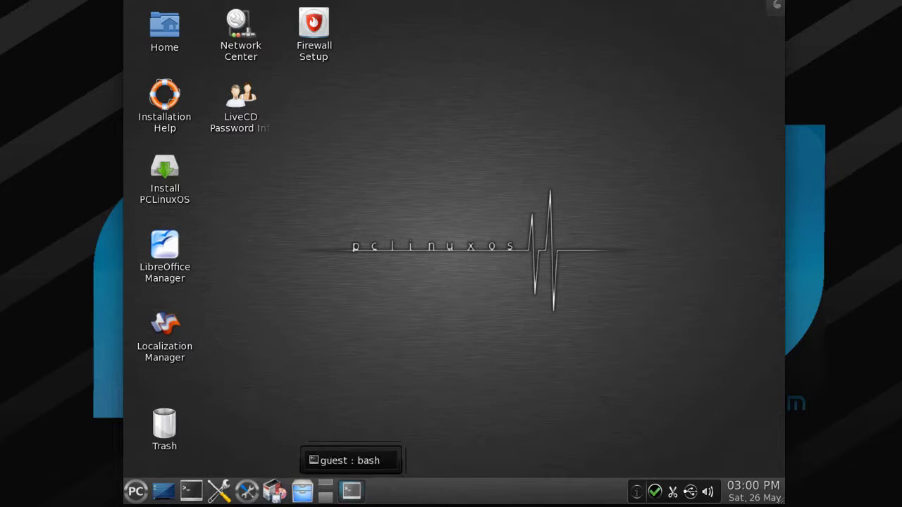
left_click(351, 491)
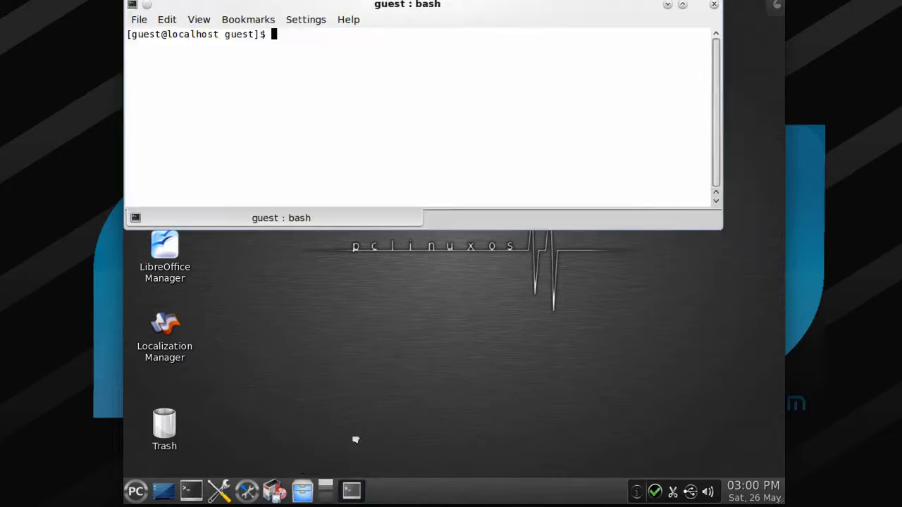
left_click(164, 491)
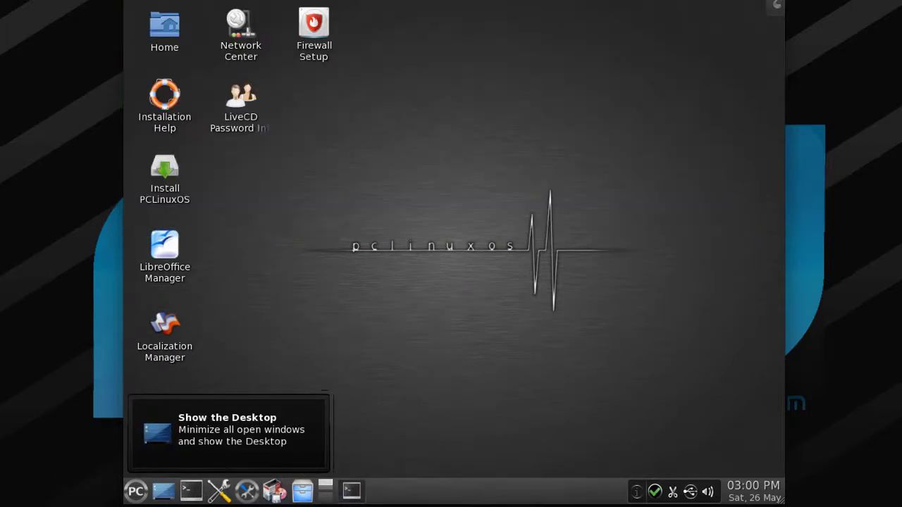
left_click(351, 491)
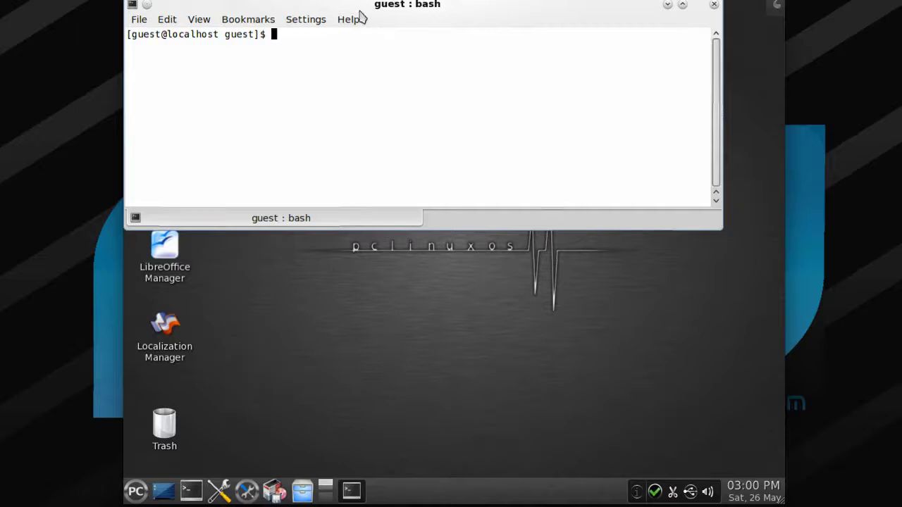
left_click_drag(358, 6, 398, 52)
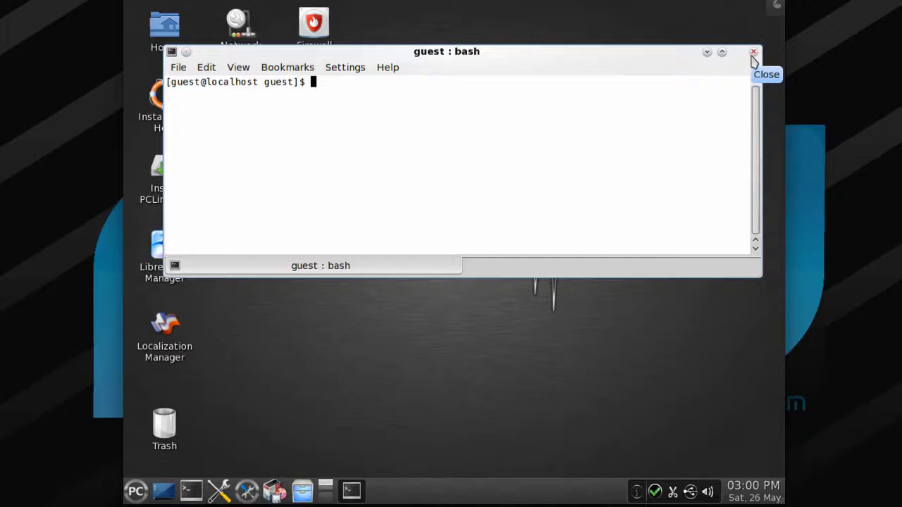
left_click(753, 53)
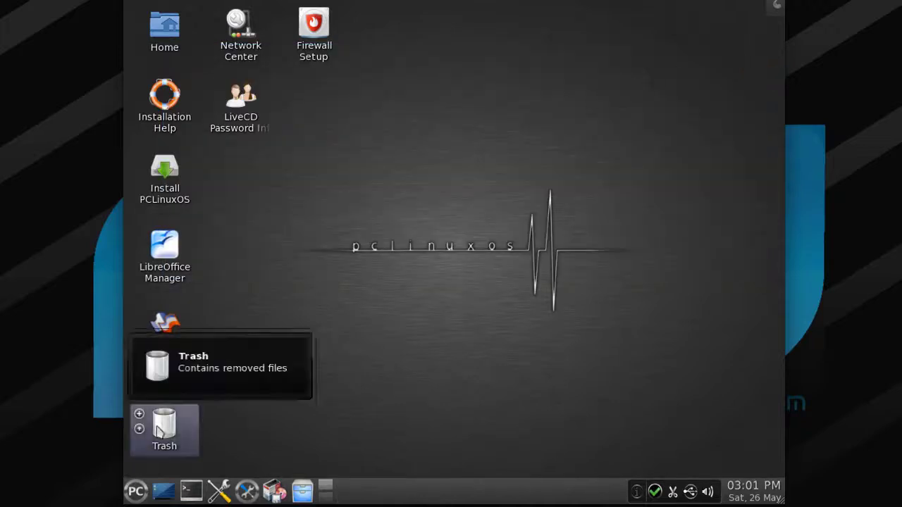
- Run the addlocale tool as root, choose French (France), and accept its system-update-required exit notice
left_click(173, 331)
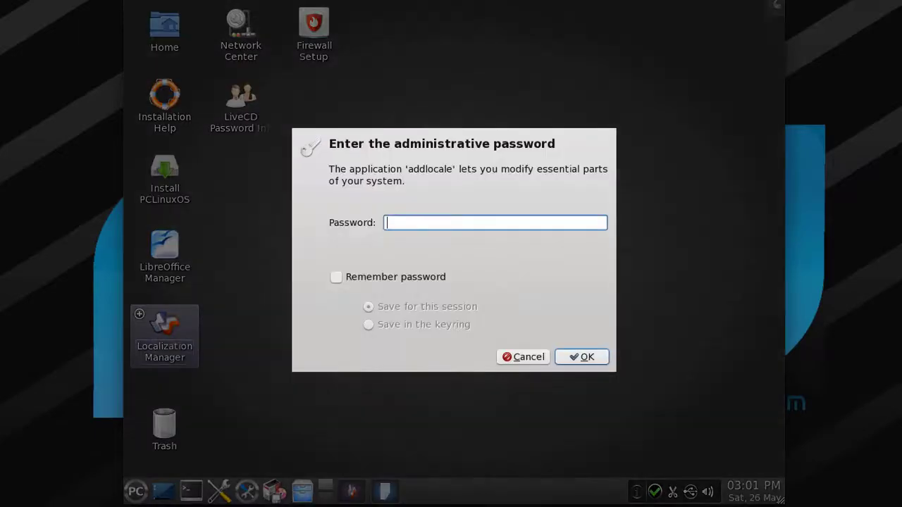
type("root")
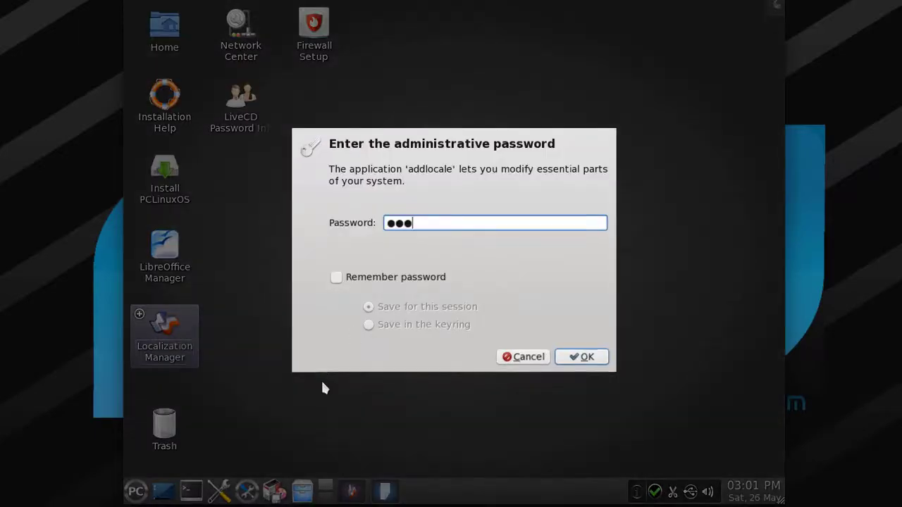
key("Return")
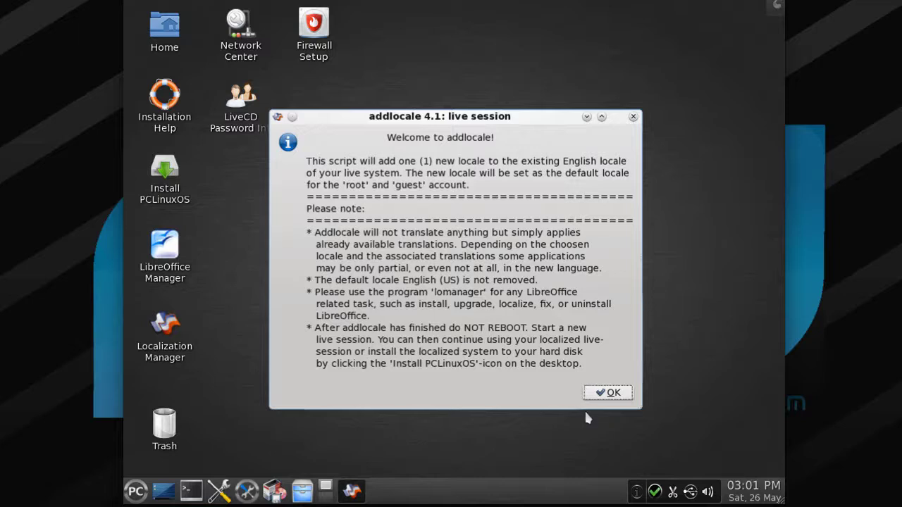
left_click(606, 393)
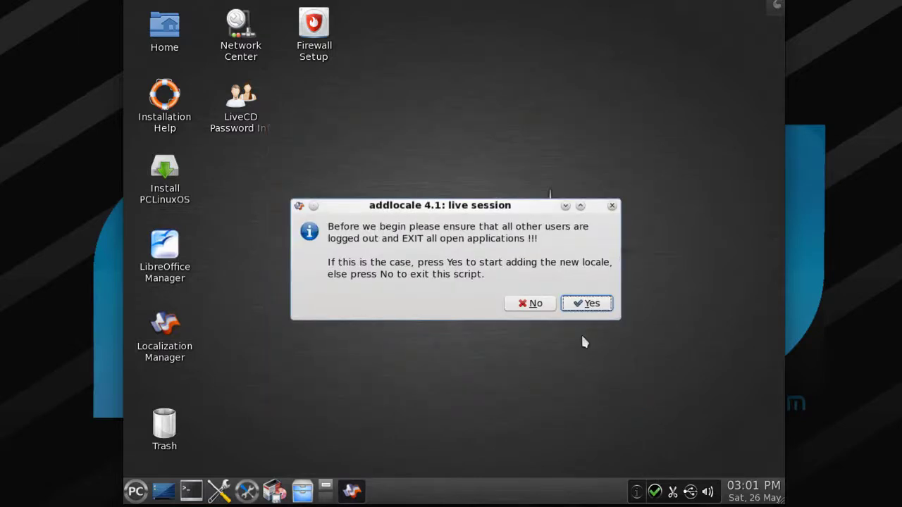
left_click(579, 304)
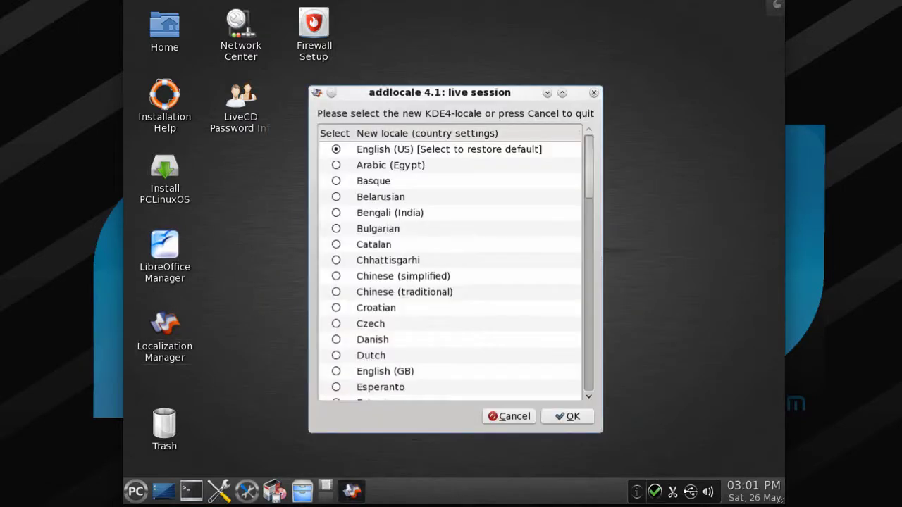
scroll(367, 270, "down", 4)
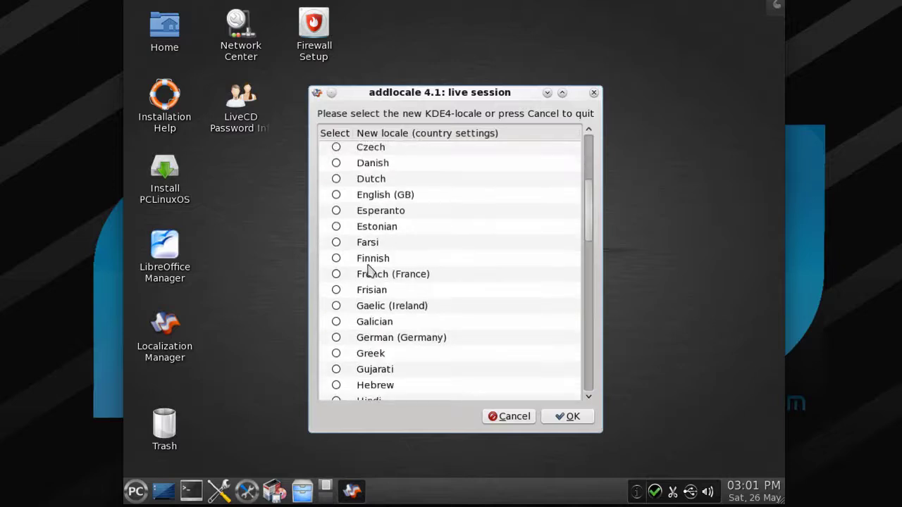
left_click(337, 274)
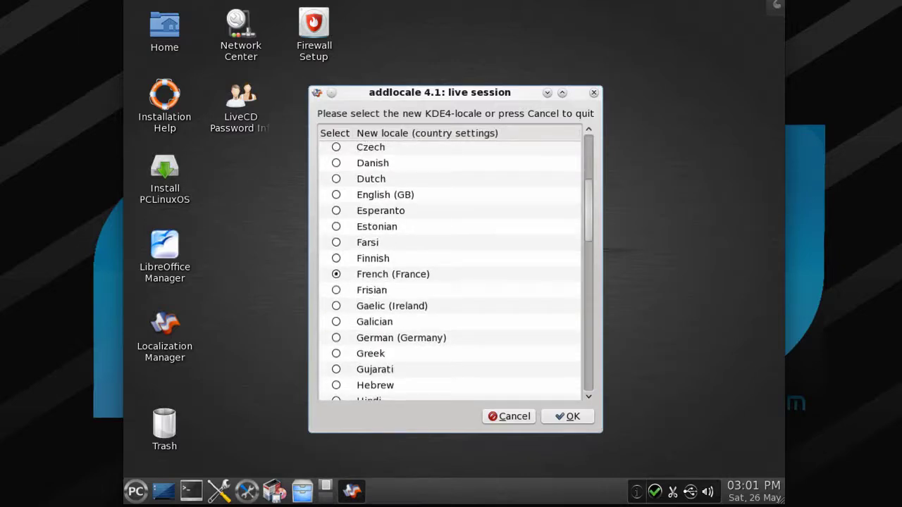
left_click(567, 417)
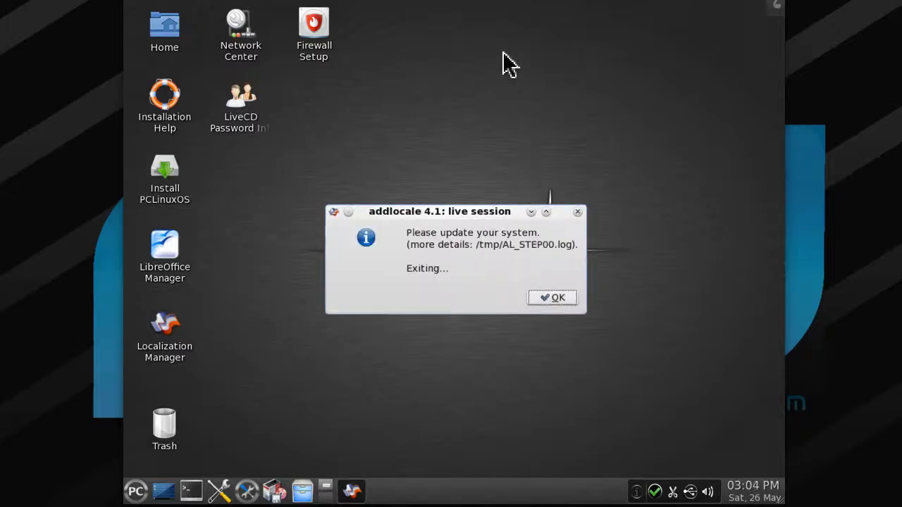
left_click(550, 298)
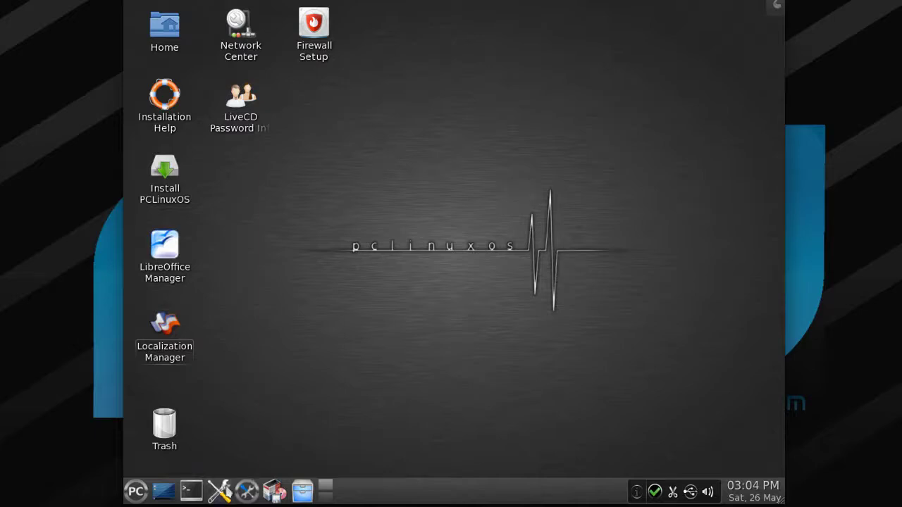
left_click(219, 491)
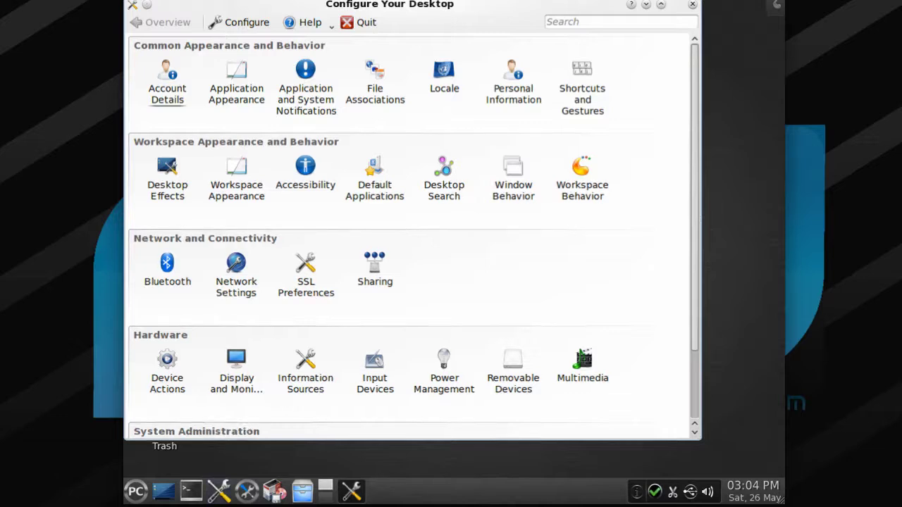
left_click(452, 81)
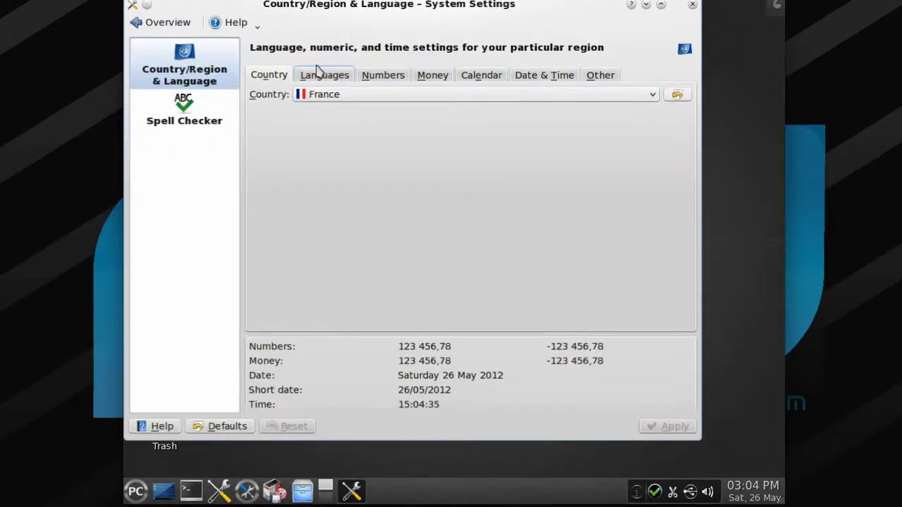
left_click(321, 73)
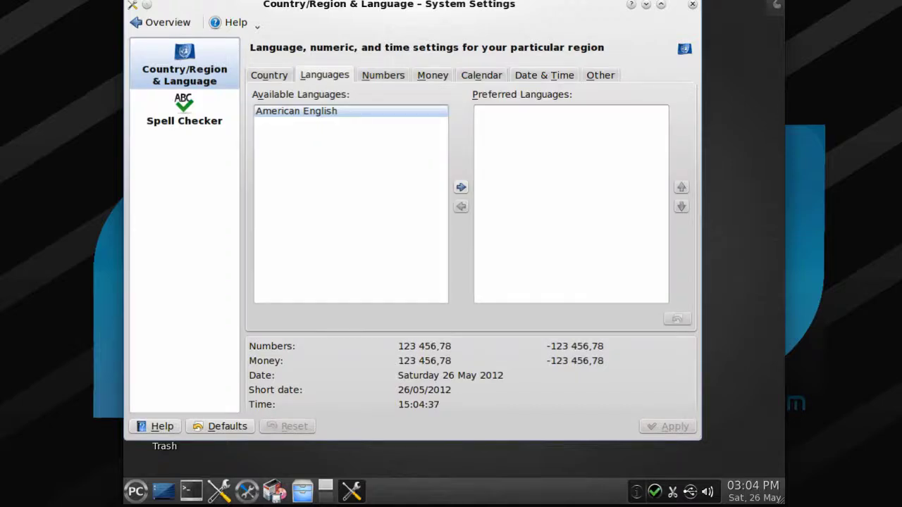
left_click(269, 74)
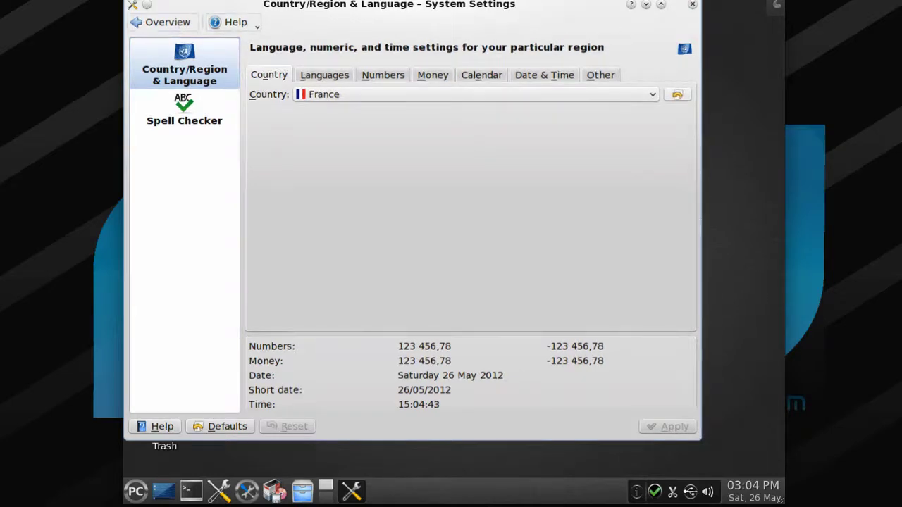
left_click(161, 22)
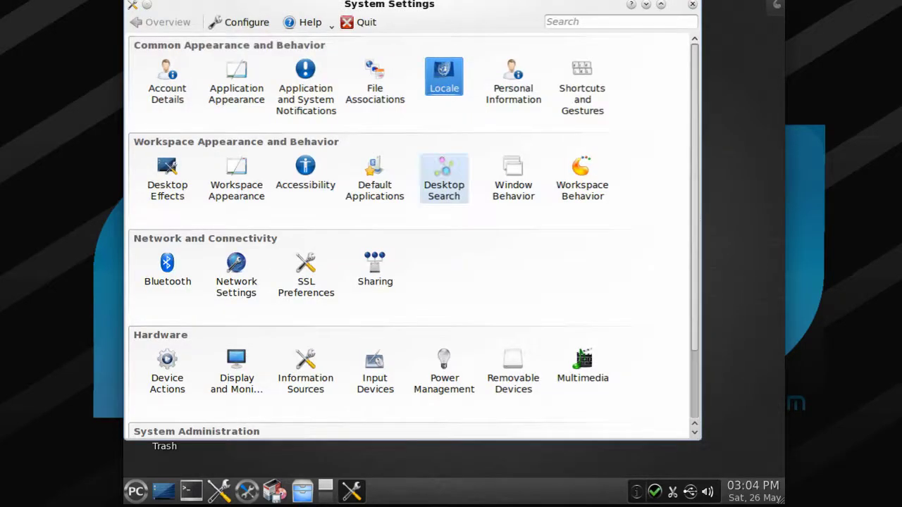
scroll(444, 176, "down", 2)
scroll(443, 176, "up", 2)
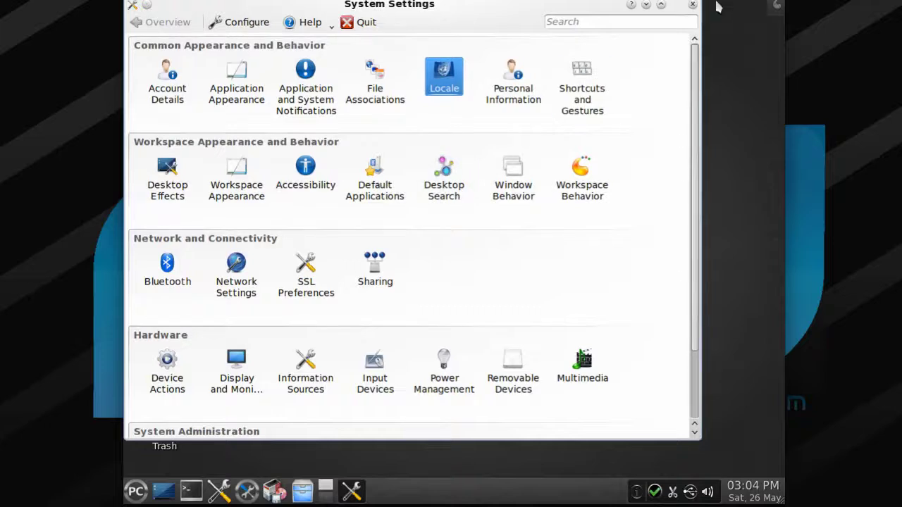
left_click(693, 5)
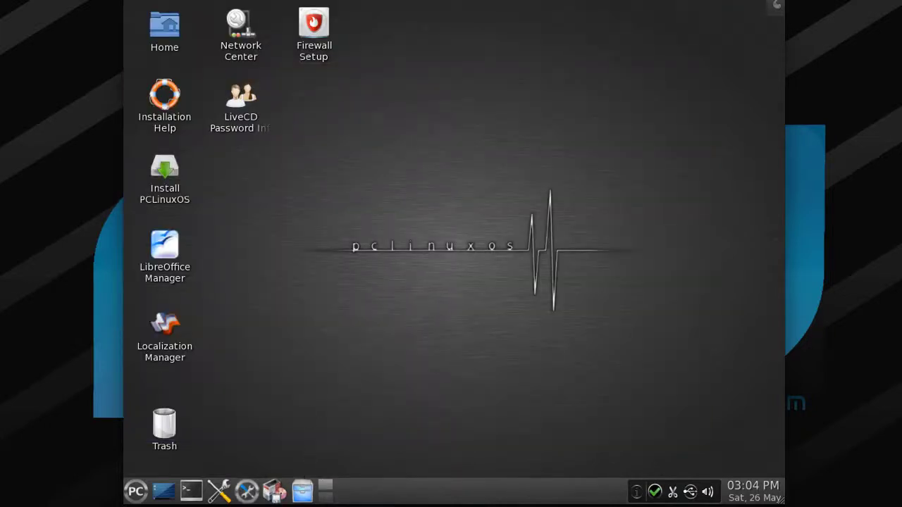
- Open the PCLinuxOS Control Center as root and browse its categories to System
left_click(247, 491)
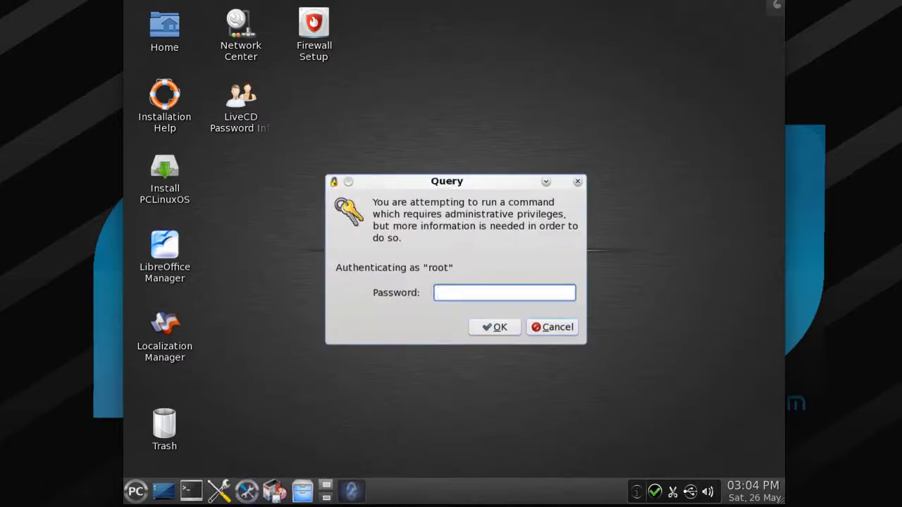
type("root")
key("Return")
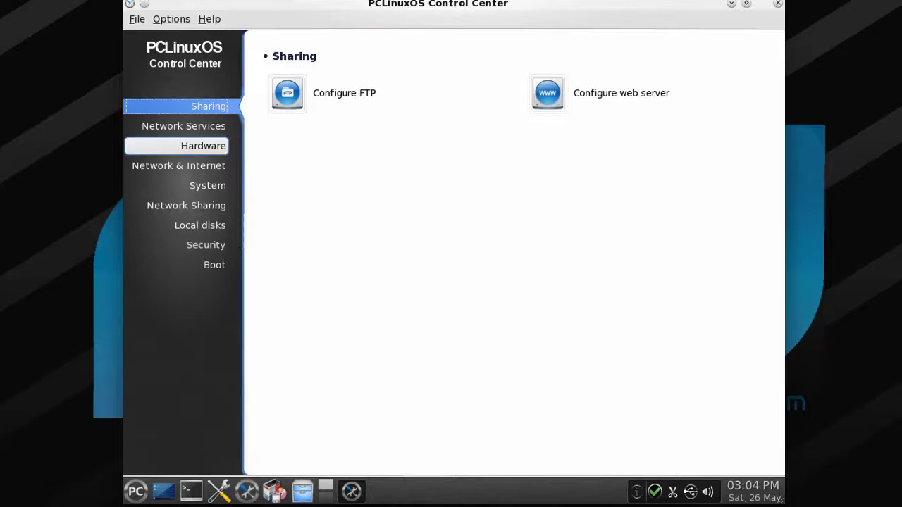
left_click(209, 128)
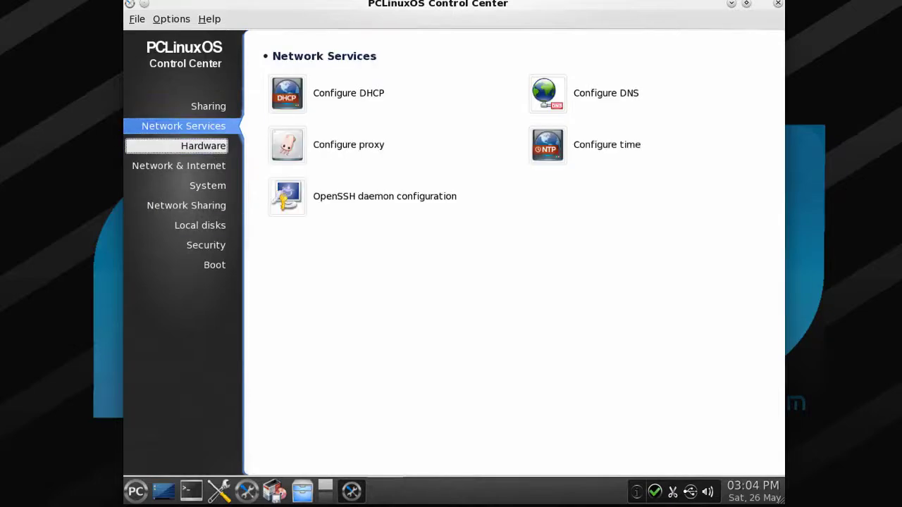
left_click(209, 148)
left_click(209, 166)
left_click(210, 186)
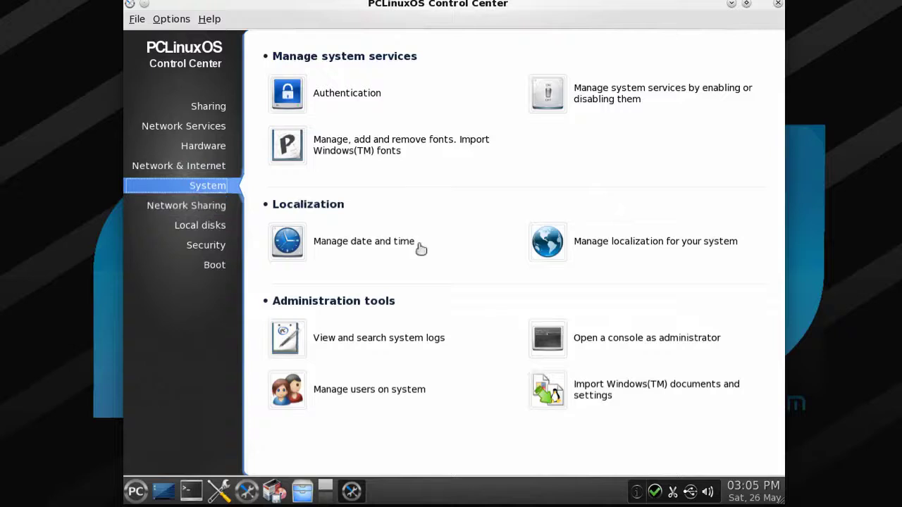
- Review Manage localization's Advanced language options, keeping English (American), then return to System tools
left_click(548, 241)
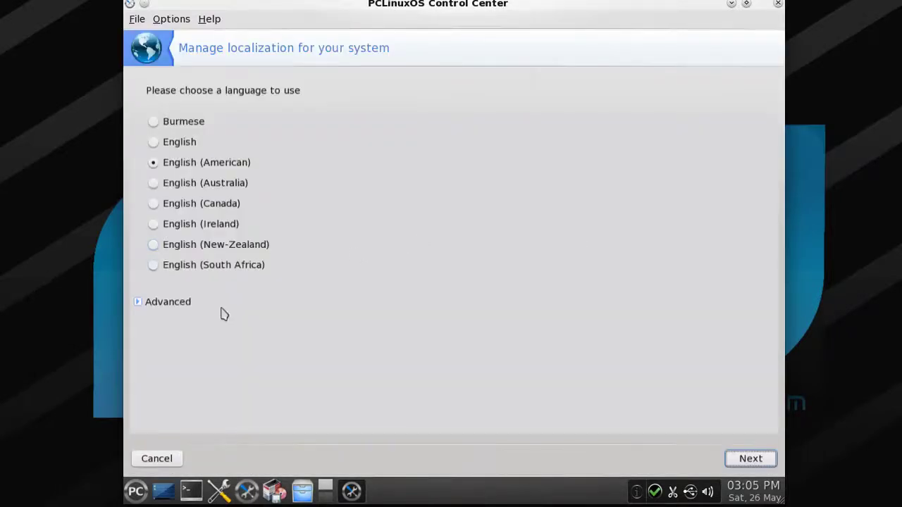
left_click(190, 307)
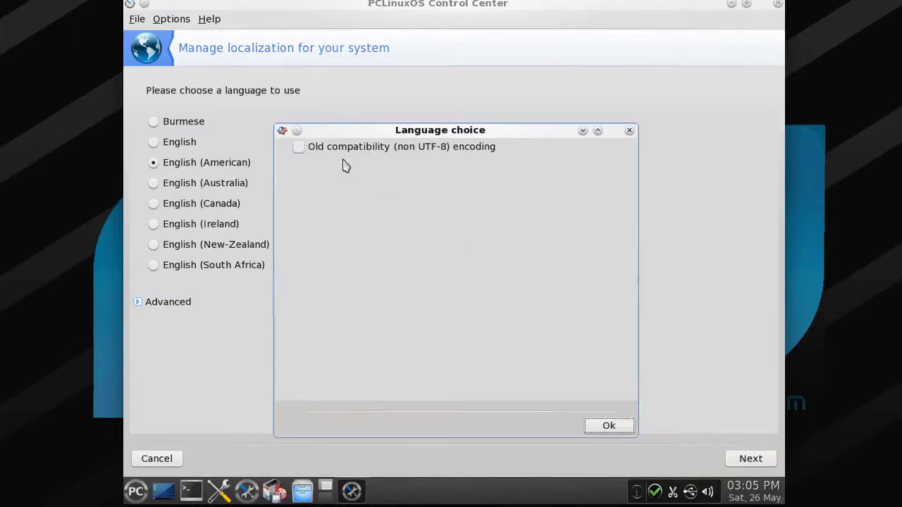
left_click(610, 427)
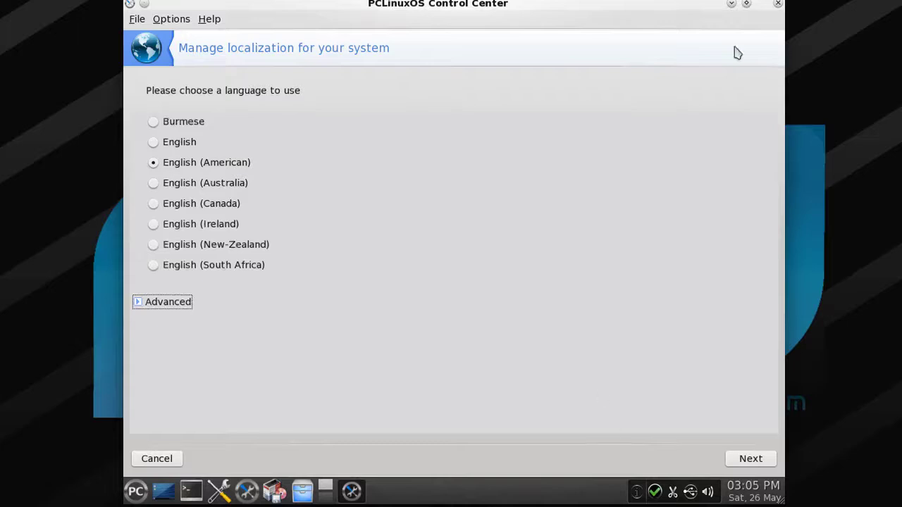
left_click(778, 4)
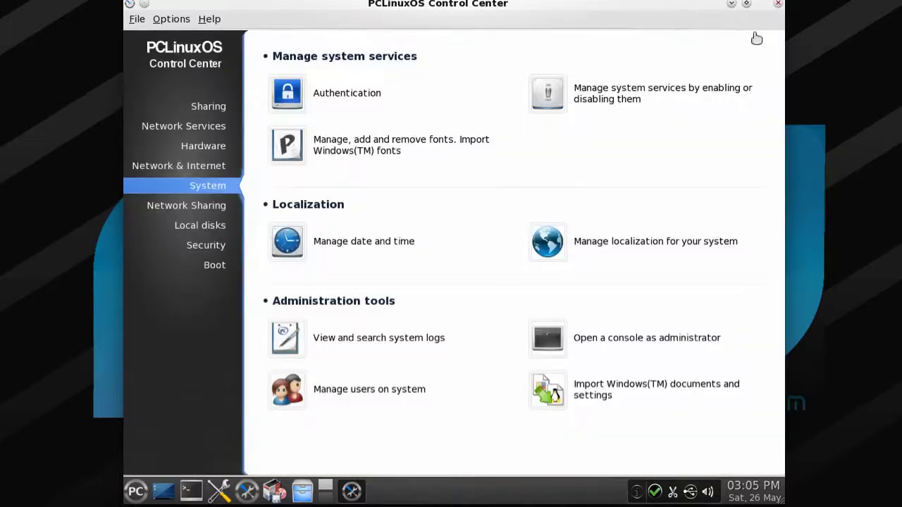
- Close the PCLinuxOS Control Center and dismiss the LibreOffice Manager info card
left_click(778, 4)
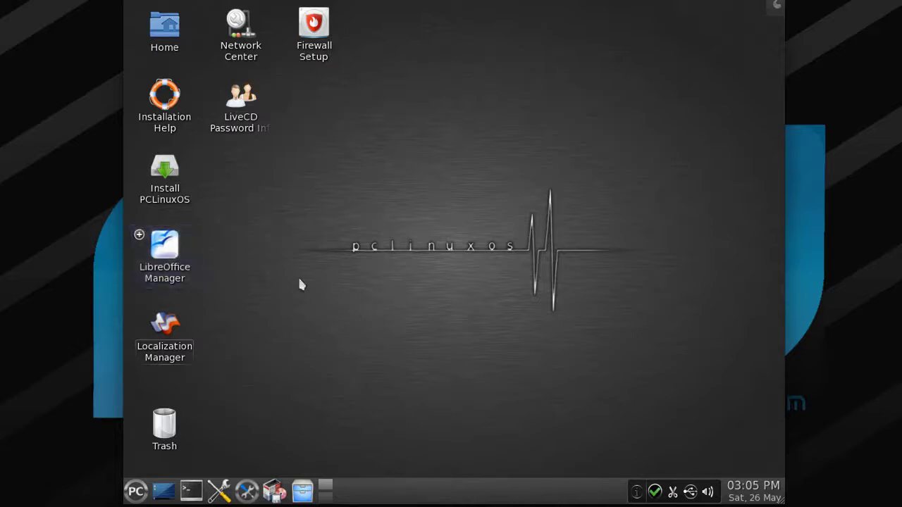
left_click(164, 252)
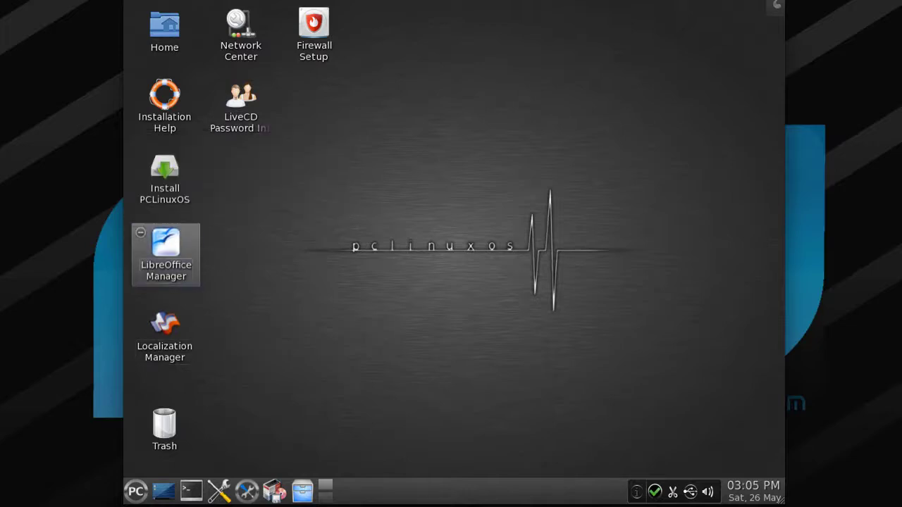